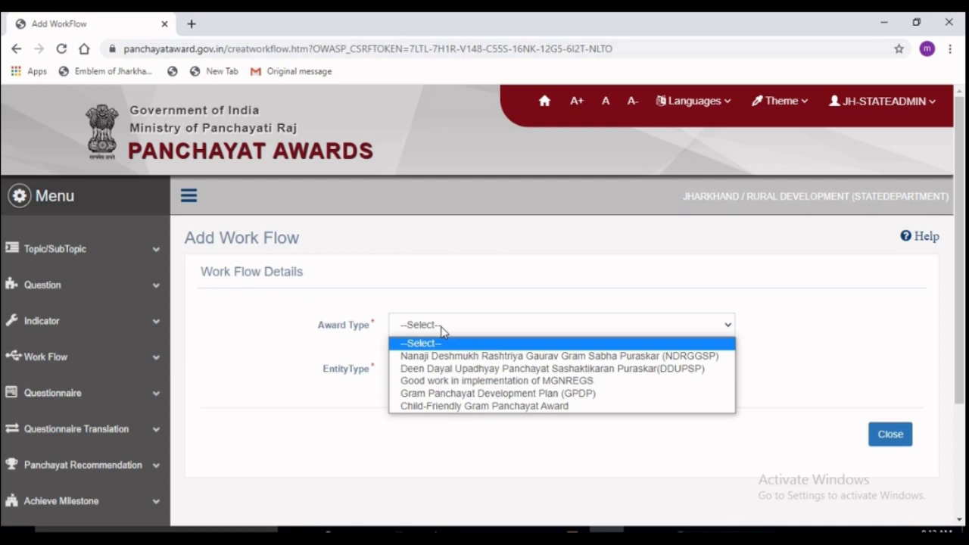
- Add and save a work flow for the Nanaji Deshmukh Rashtriya Gaurav Gram Sabha Puraskar (NDRGGSP) award with entity type Gram Panchayat, keeping its configured tiers
click(458, 356)
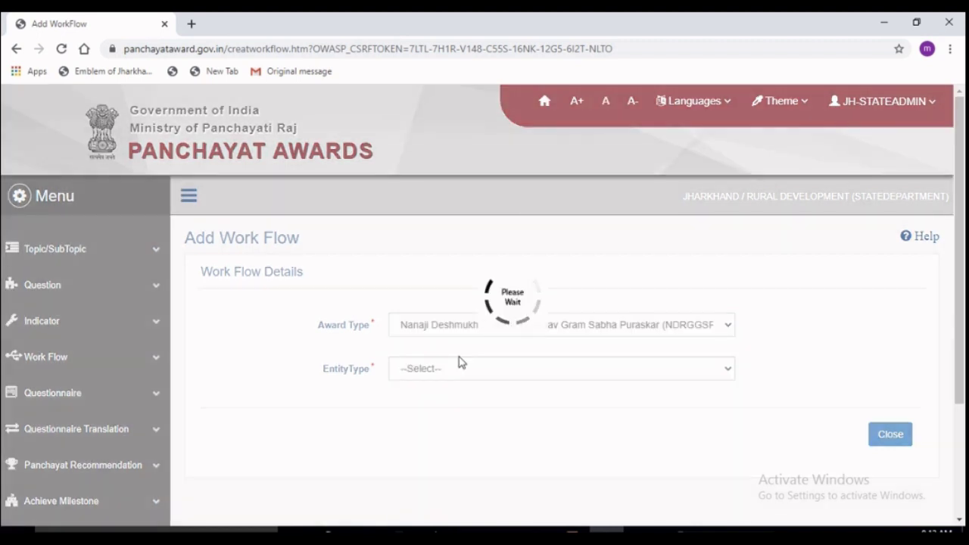
click(445, 377)
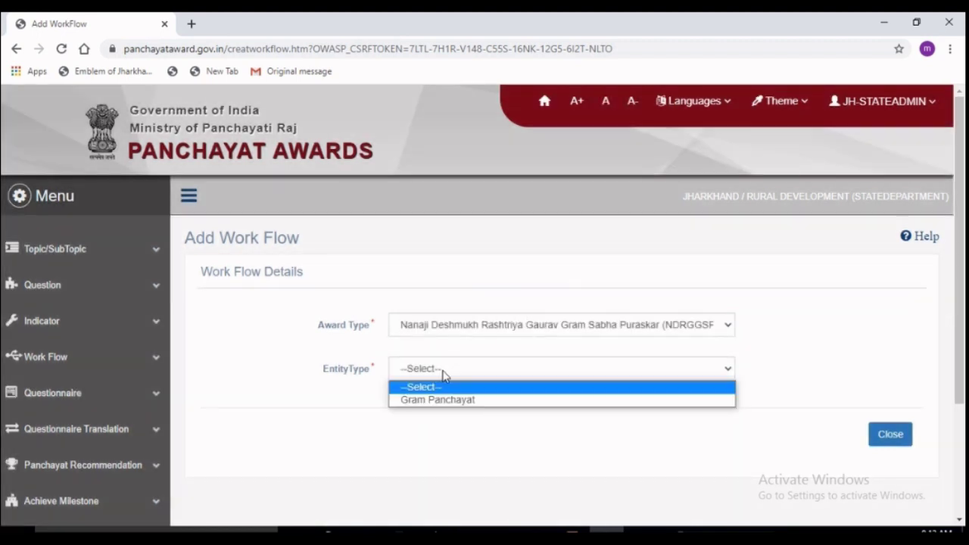
click(451, 399)
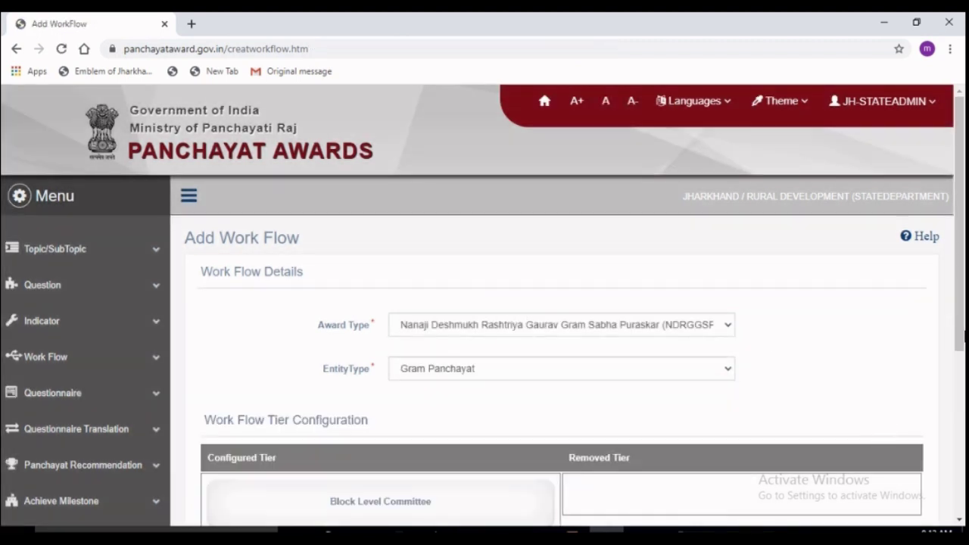
scroll(965, 337, down, 3)
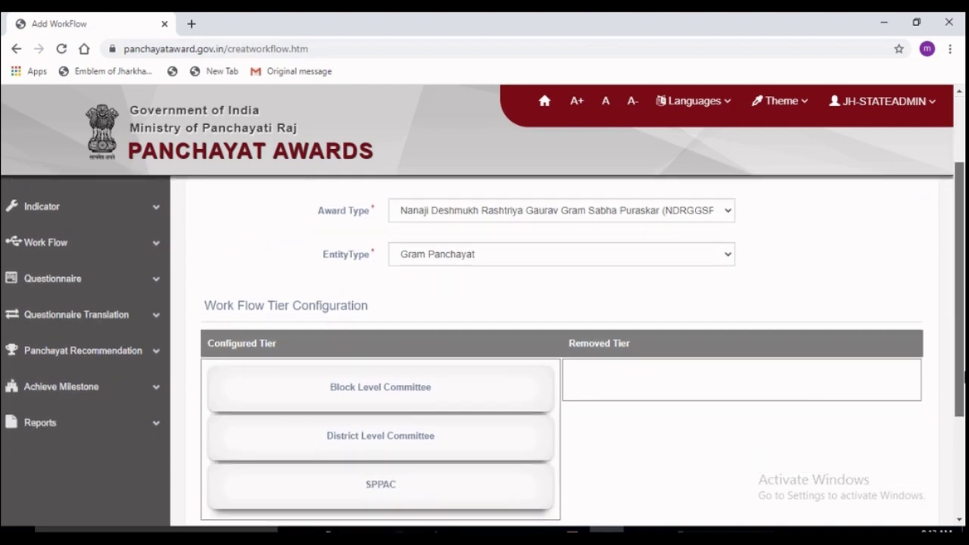
drag(965, 379, 965, 390)
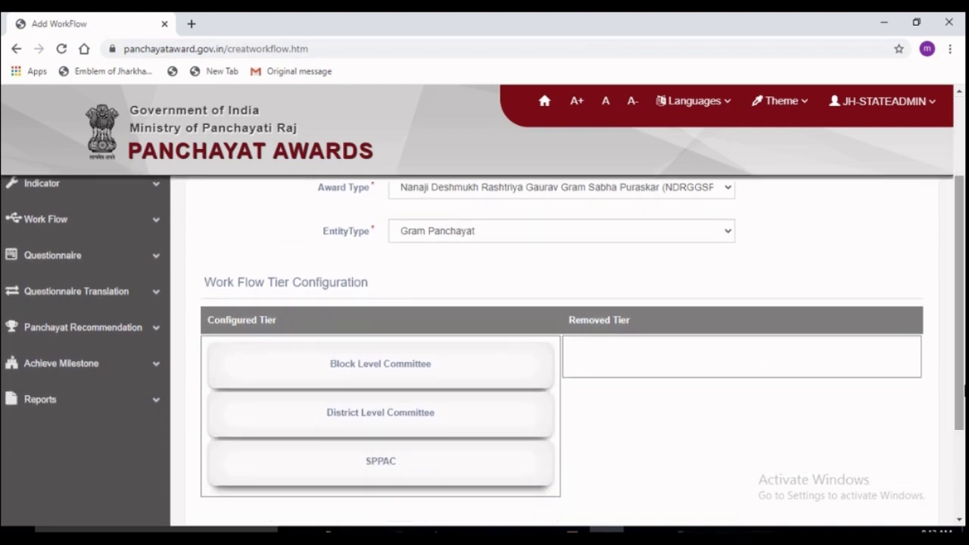
scroll(965, 390, down, 3)
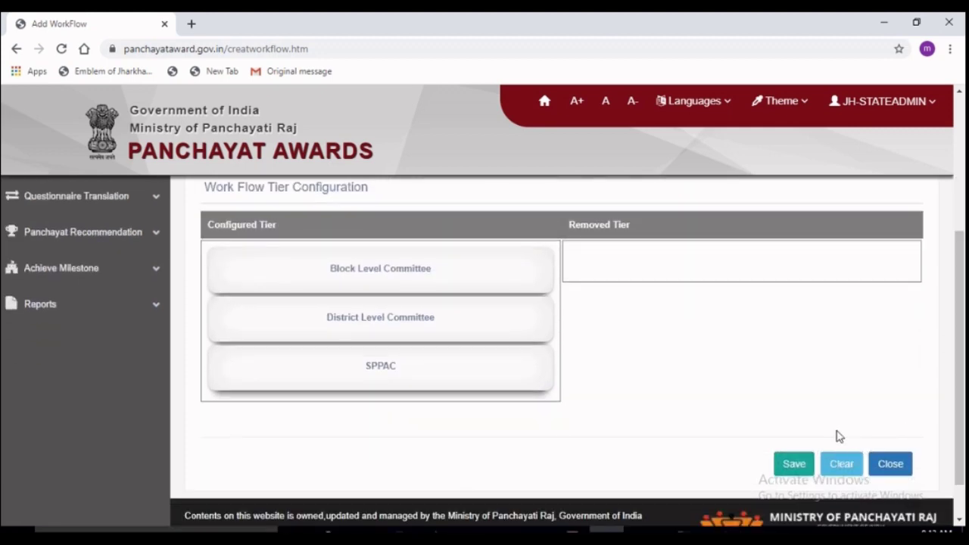
click(792, 469)
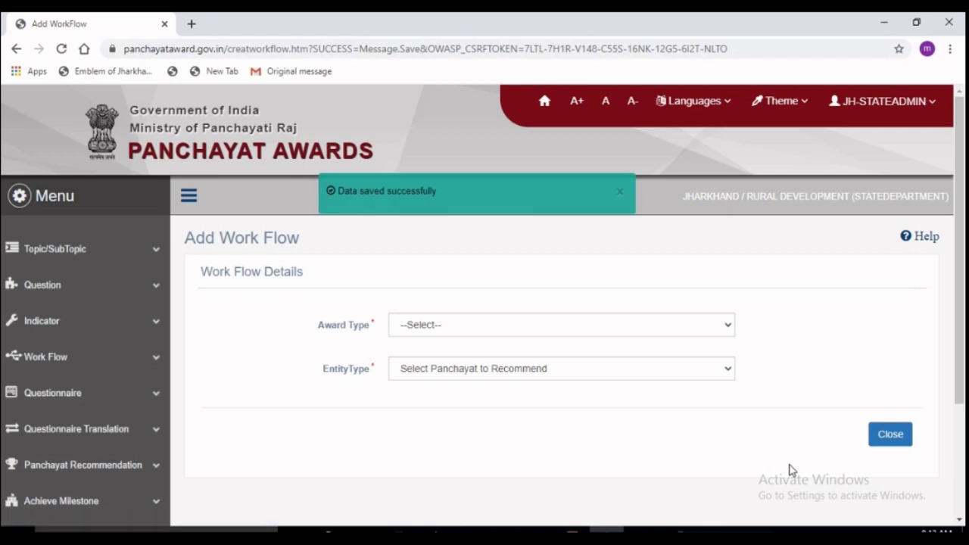
- Retrieve the saved work flows for all award and entity types and open the NDRGGSP Gram Panchayat work flow for freezing
click(74, 361)
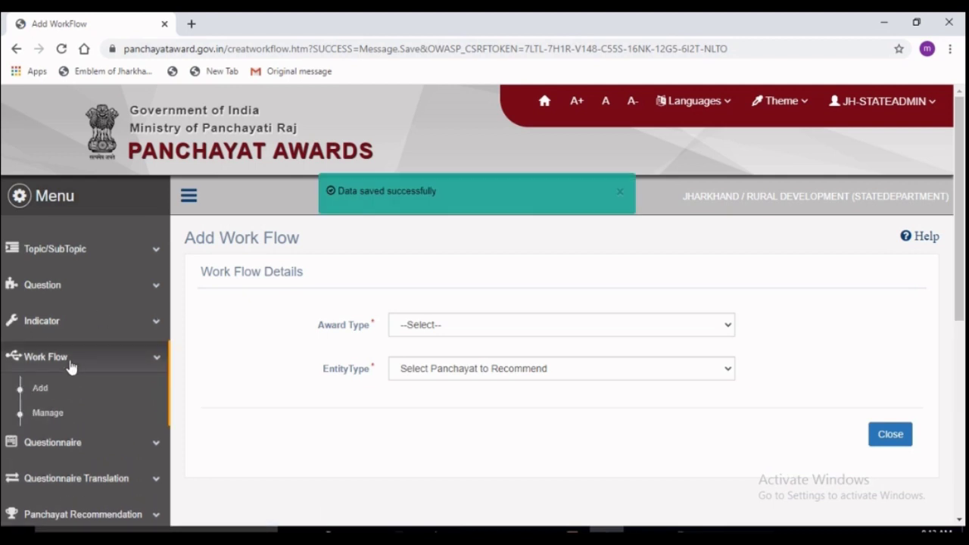
click(60, 413)
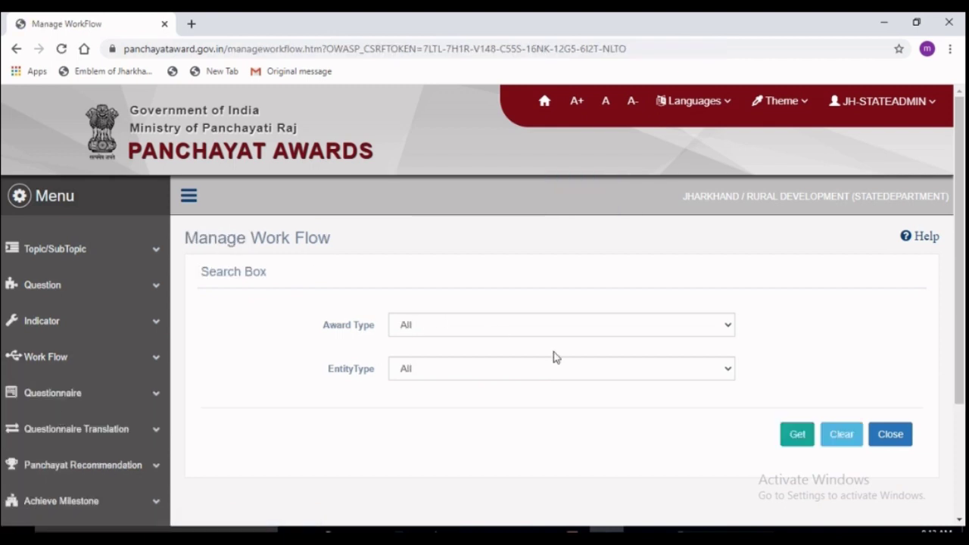
click(789, 446)
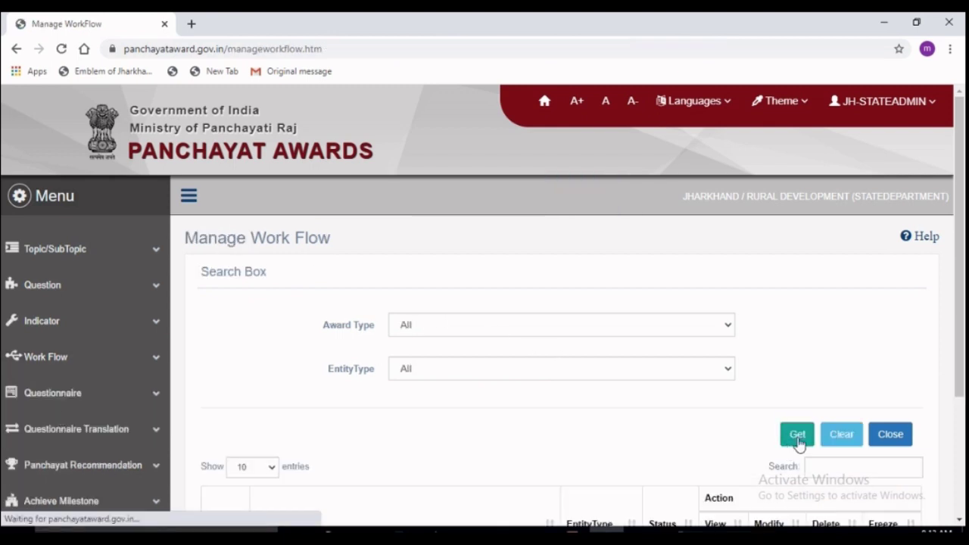
drag(963, 336, 965, 430)
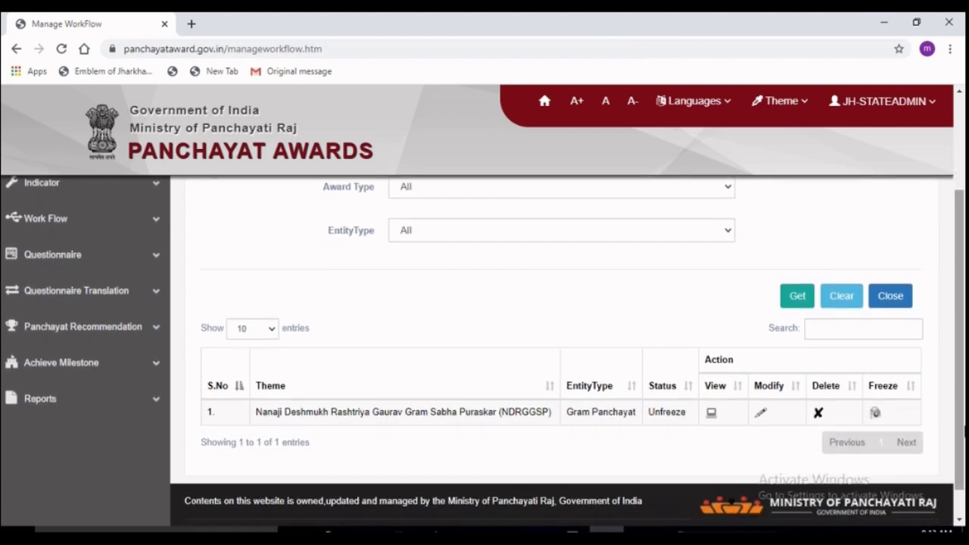
click(875, 416)
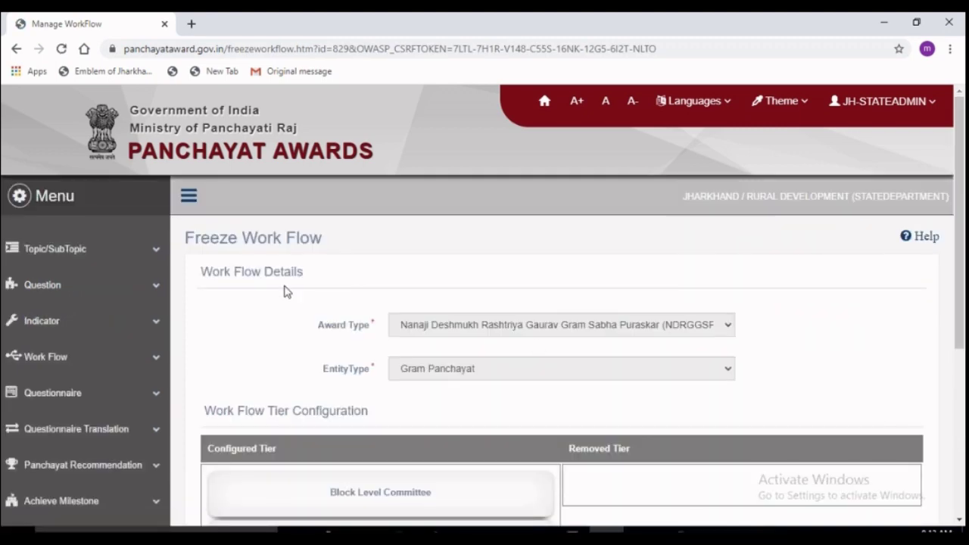
- Add and save a work flow for the Deen Dayal Upadhyay Panchayat Sashaktikaran Puraskar (DDUPSP) award with entity type Zilla Panchayat
click(42, 365)
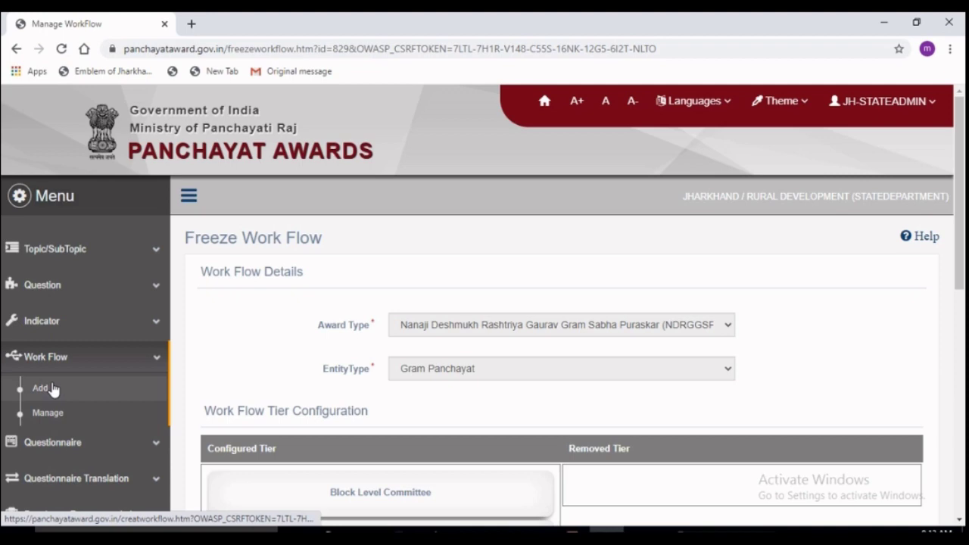
click(53, 389)
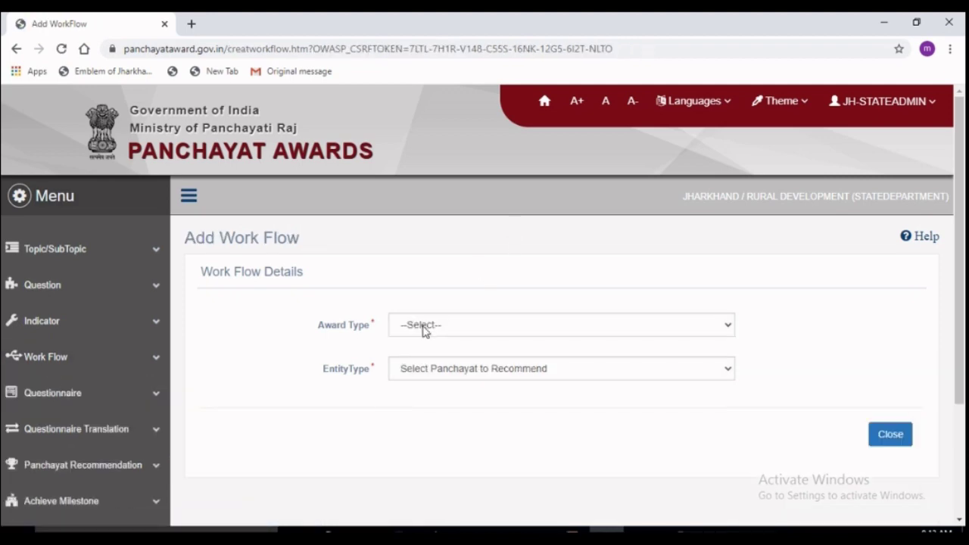
click(425, 331)
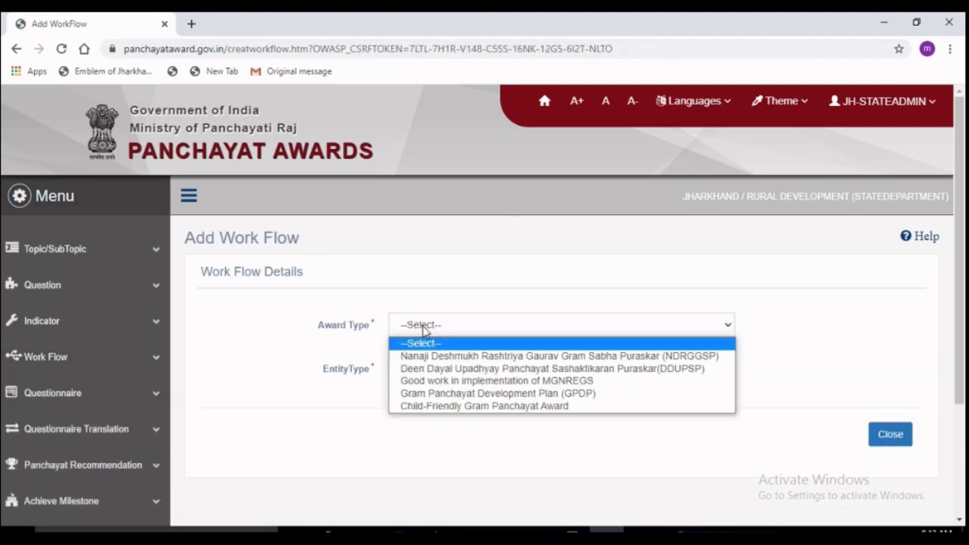
click(474, 368)
click(475, 370)
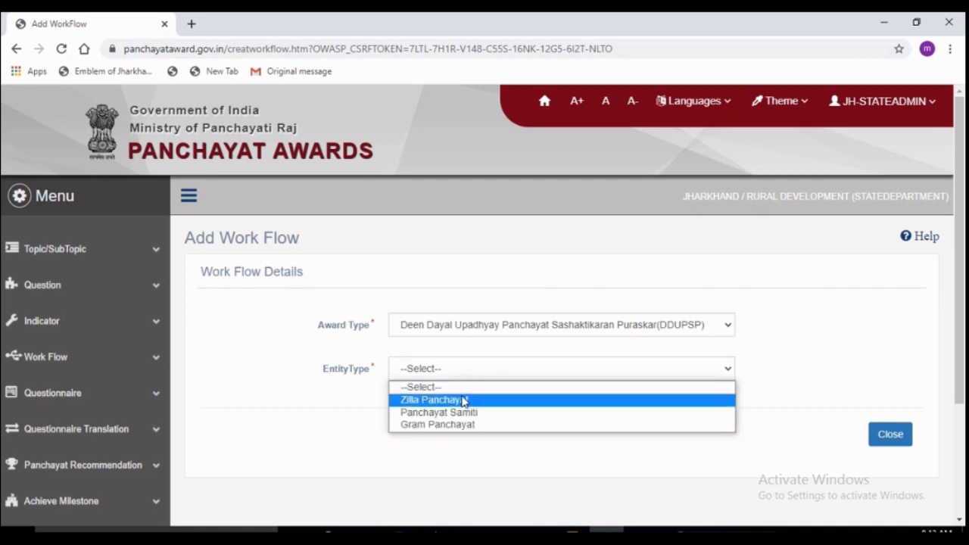
click(465, 400)
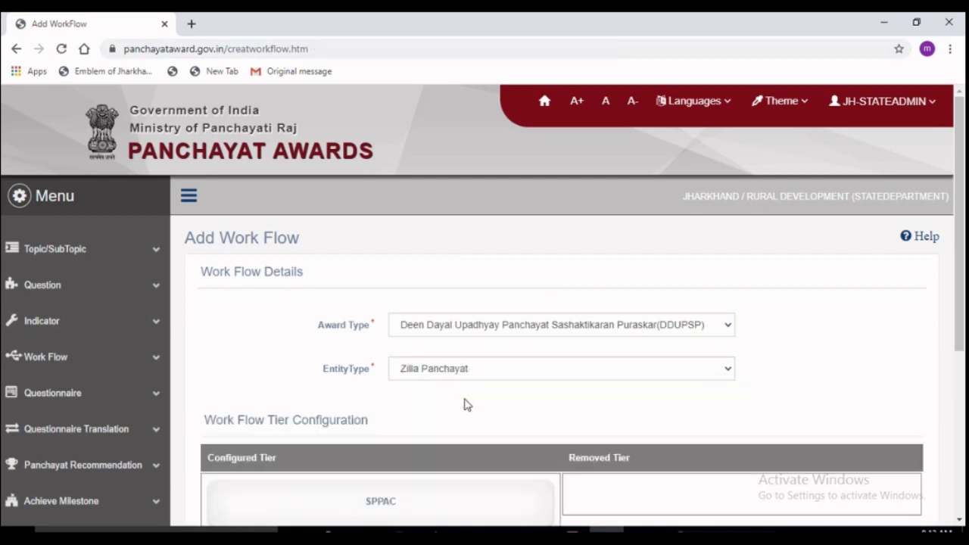
drag(964, 298, 965, 401)
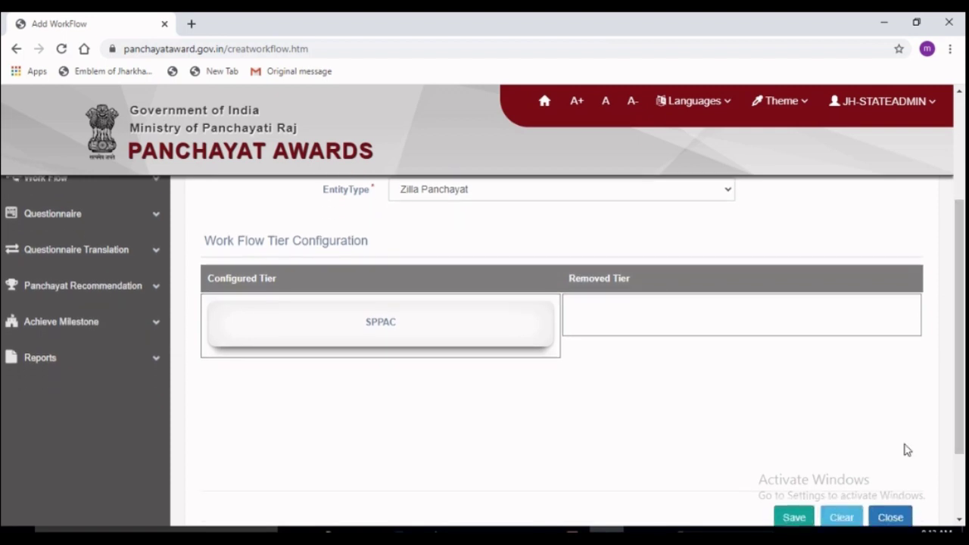
click(792, 518)
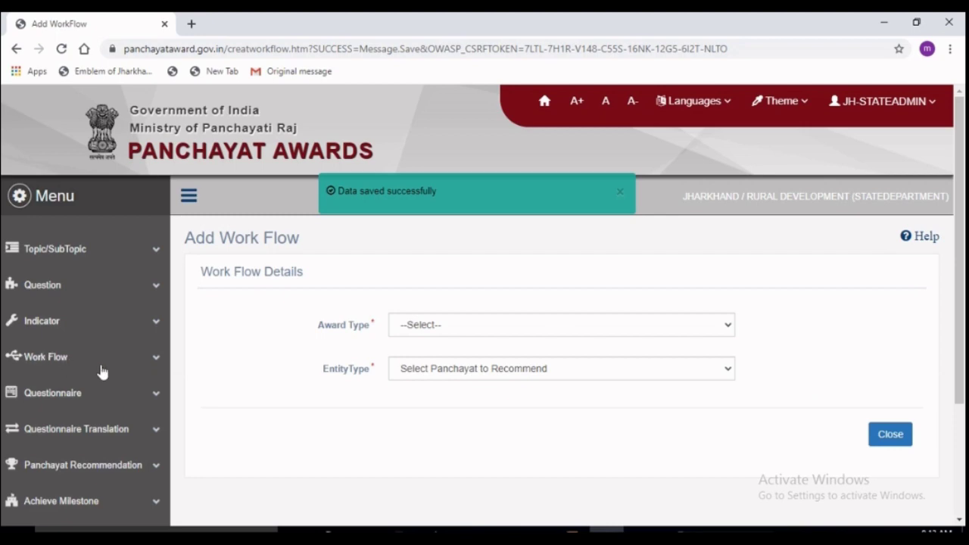
- Freeze the DDUPSP work flow for Panchayat Samiti from the work flow management list
click(56, 359)
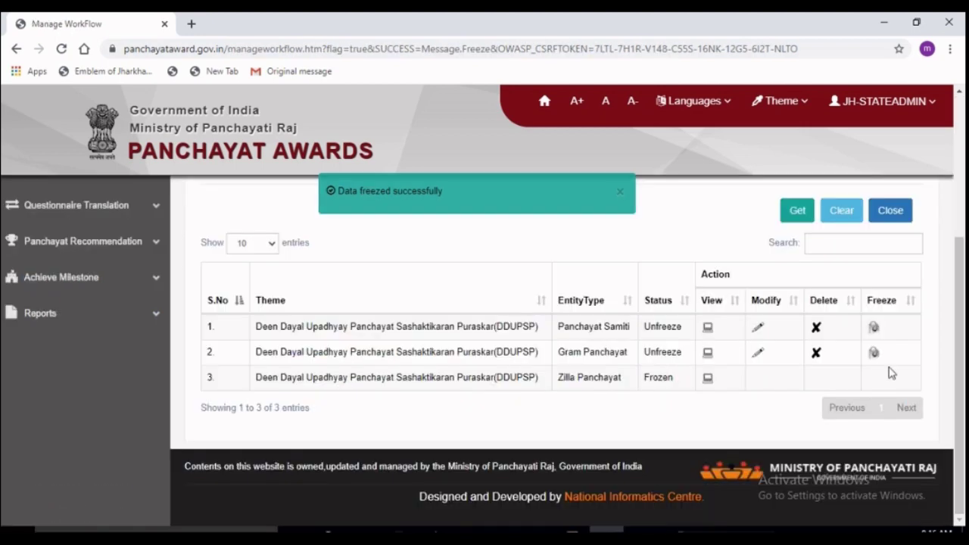
click(876, 329)
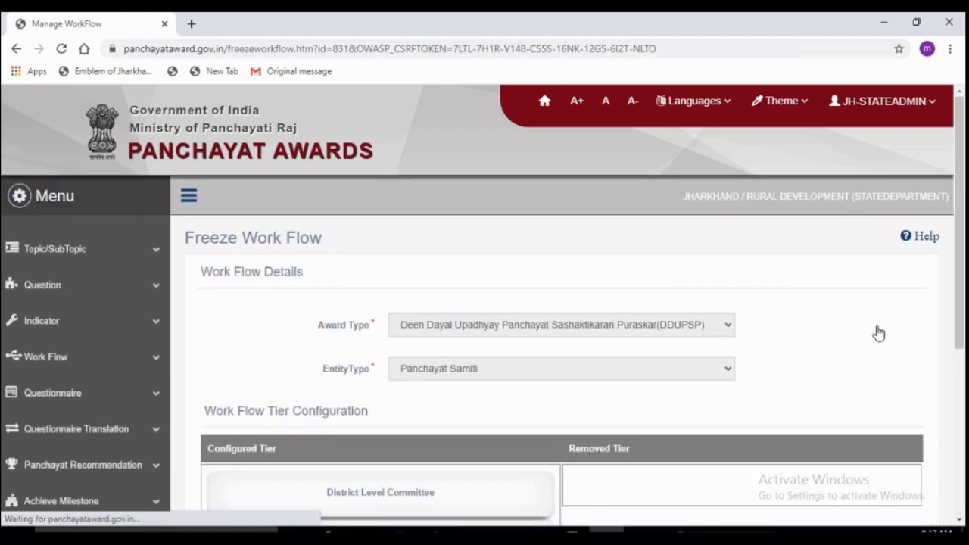
scroll(881, 429, down, 4)
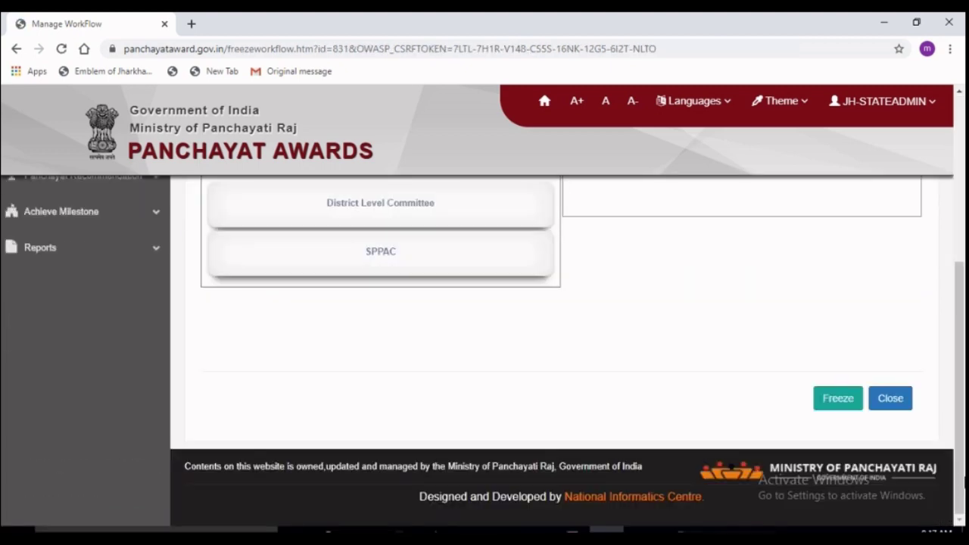
click(830, 399)
click(556, 146)
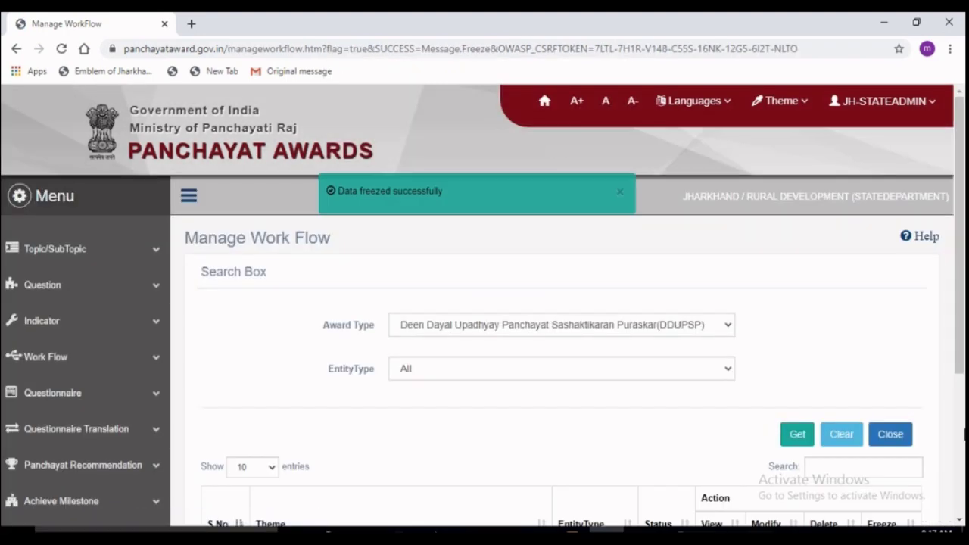
- Freeze the remaining unfrozen DDUPSP work flow, the one for Gram Panchayat
scroll(866, 368, down, 3)
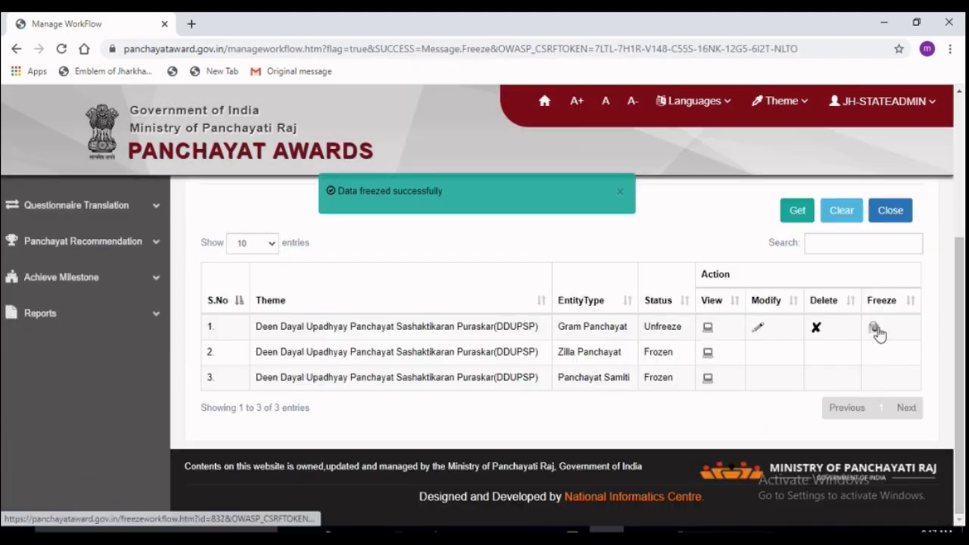
click(879, 330)
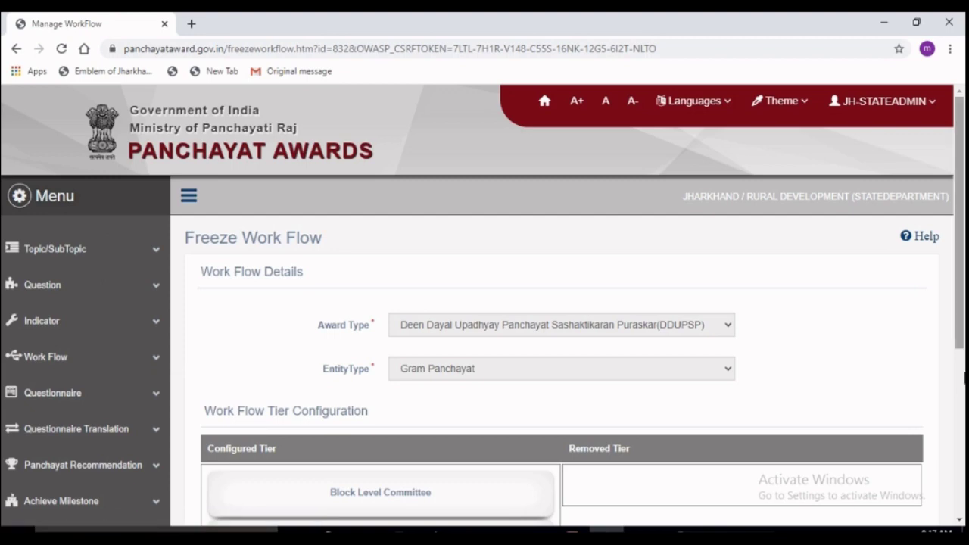
scroll(963, 466, down, 5)
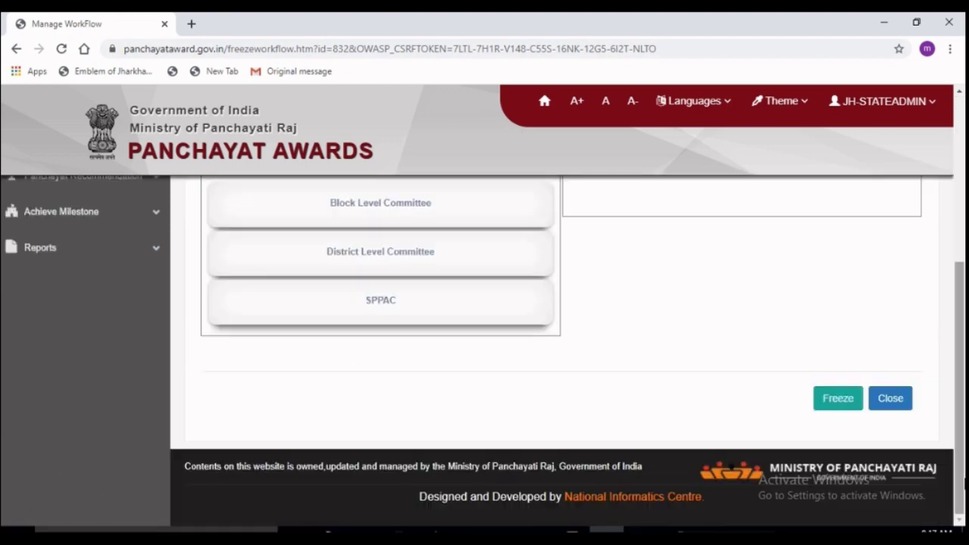
click(837, 402)
click(551, 143)
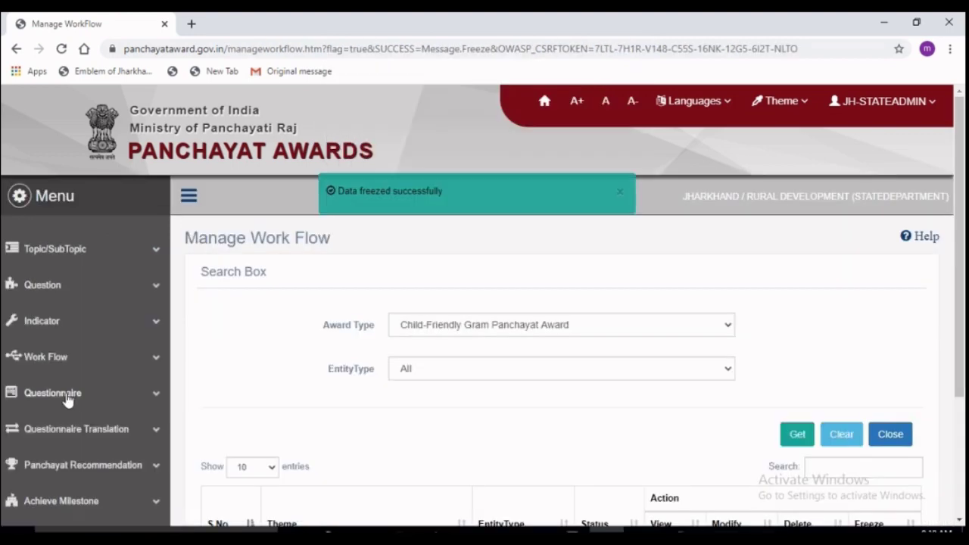
- Open questionnaire management and filter by financial year 2019-2020 and award type Deen Dayal Upadhyay Panchayat Sashaktikaran Puraskar (DDUPSP)
click(65, 394)
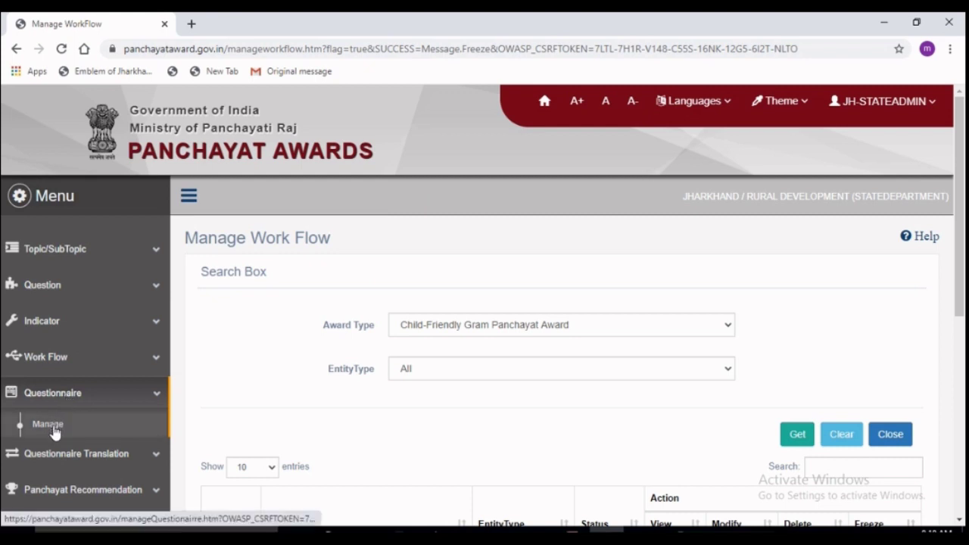
click(53, 426)
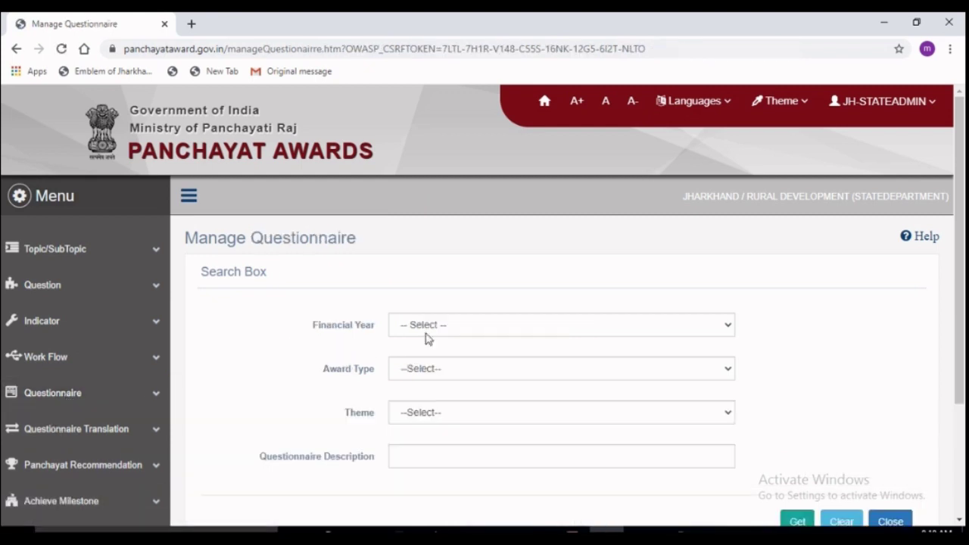
click(450, 330)
click(436, 446)
click(435, 371)
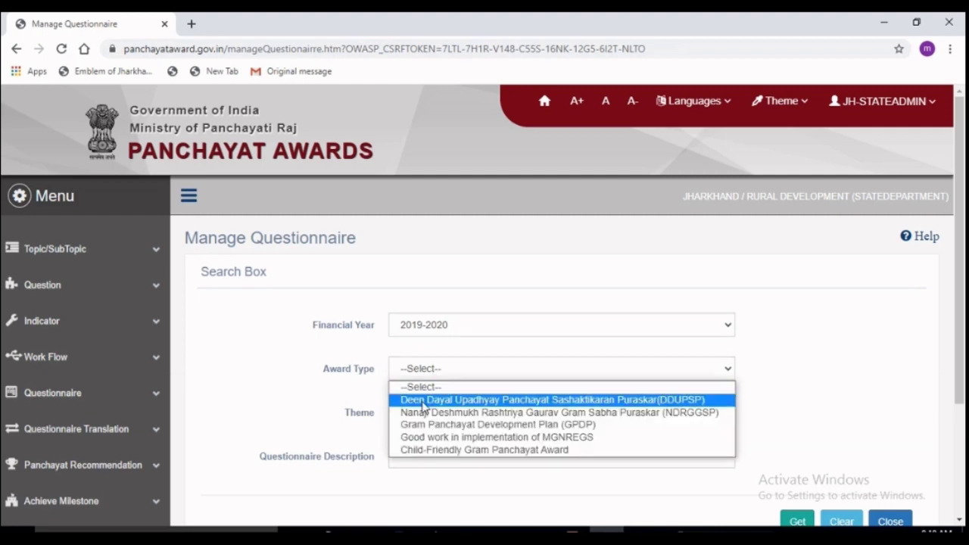
click(424, 400)
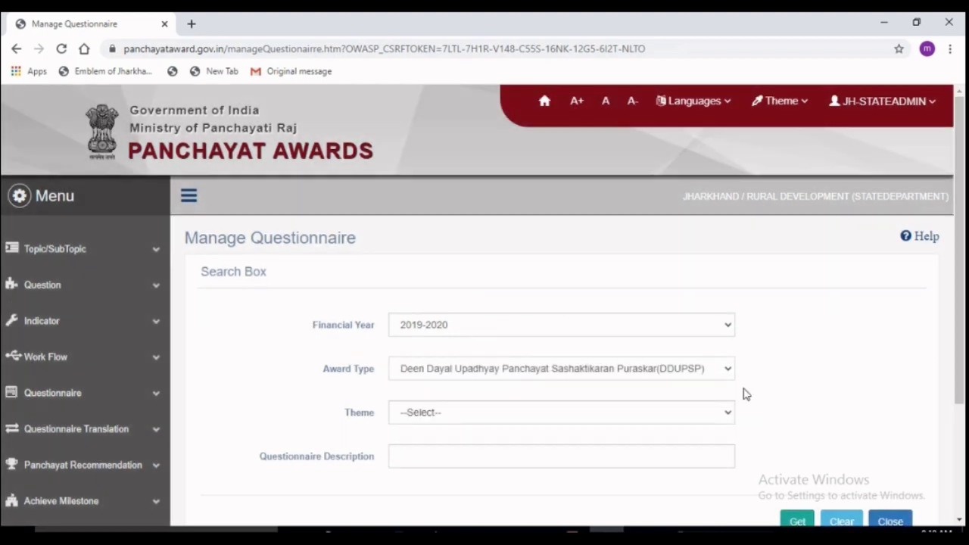
- Choose the theme General(Compulsory), retrieve the matching questionnaires and review the result list
click(625, 412)
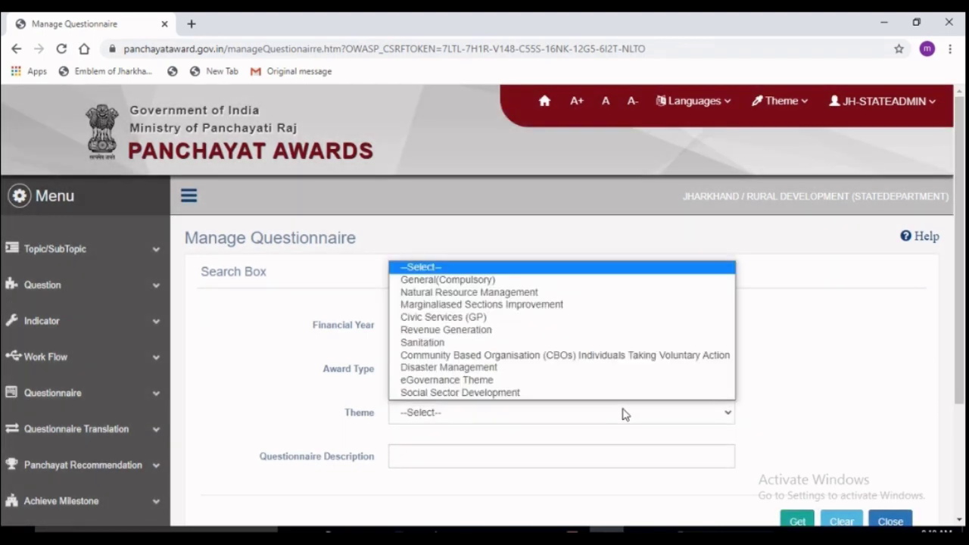
click(518, 280)
drag(960, 295, 960, 368)
click(796, 417)
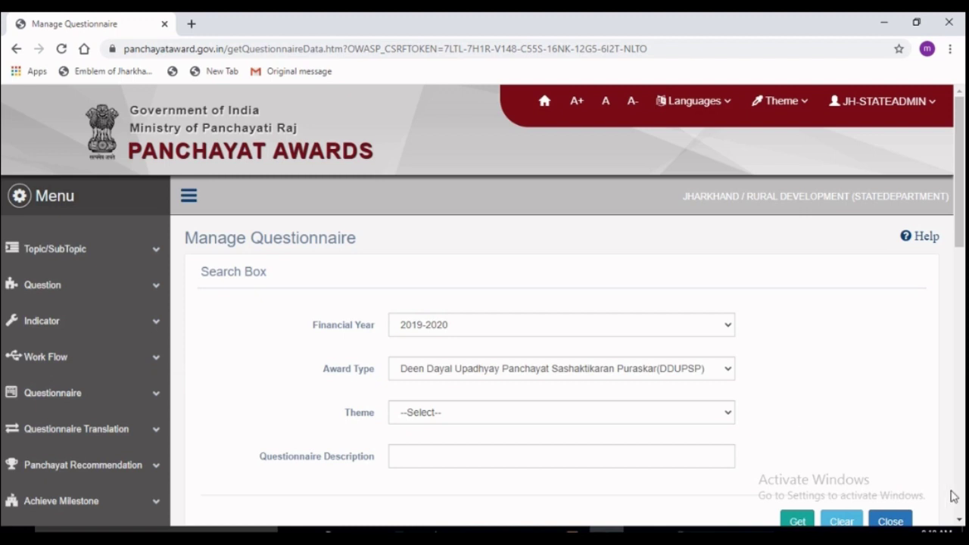
scroll(486, 349, down, 4)
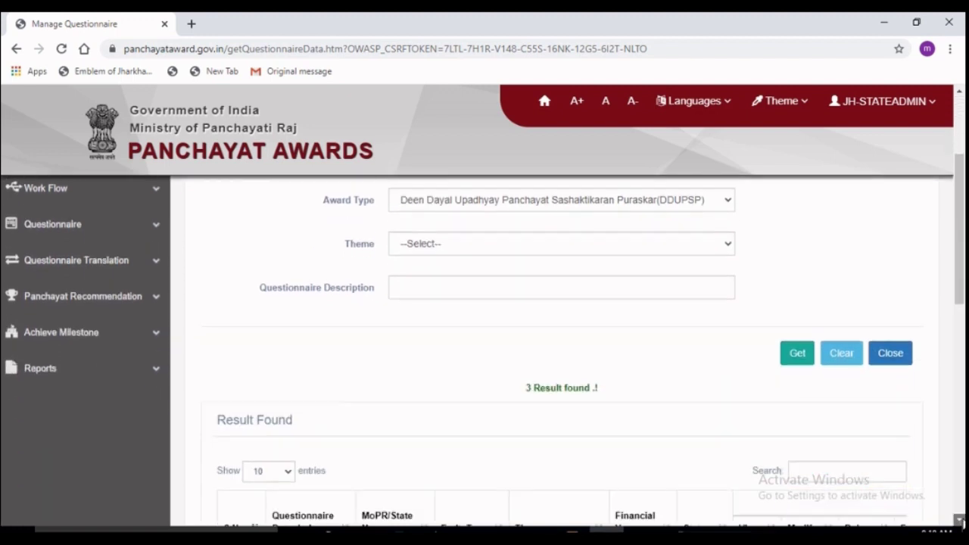
scroll(562, 348, down, 4)
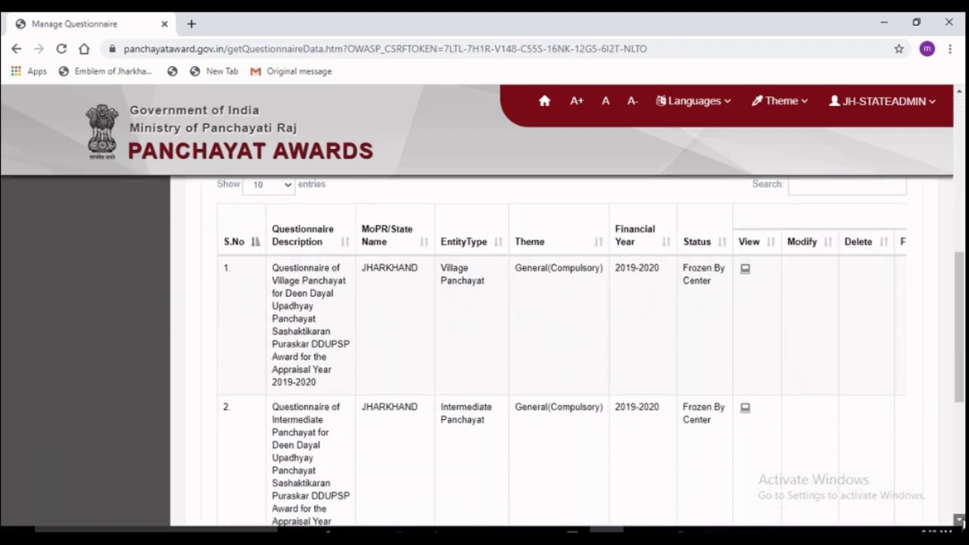
- Publish the 2019-2020 DDUPSP questionnaire for Village Panchayat from the questionnaire list
scroll(657, 409, down, 3)
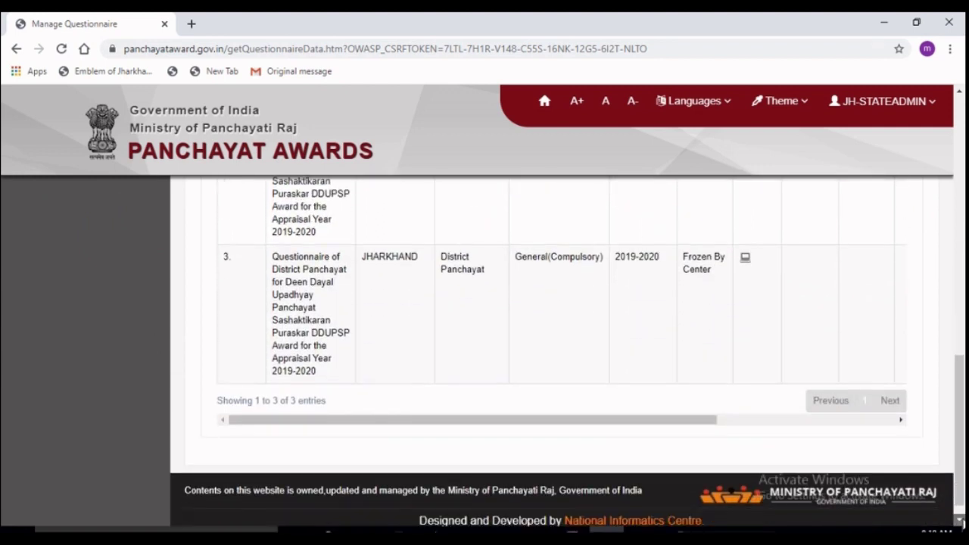
drag(656, 401, 900, 372)
drag(959, 410, 948, 239)
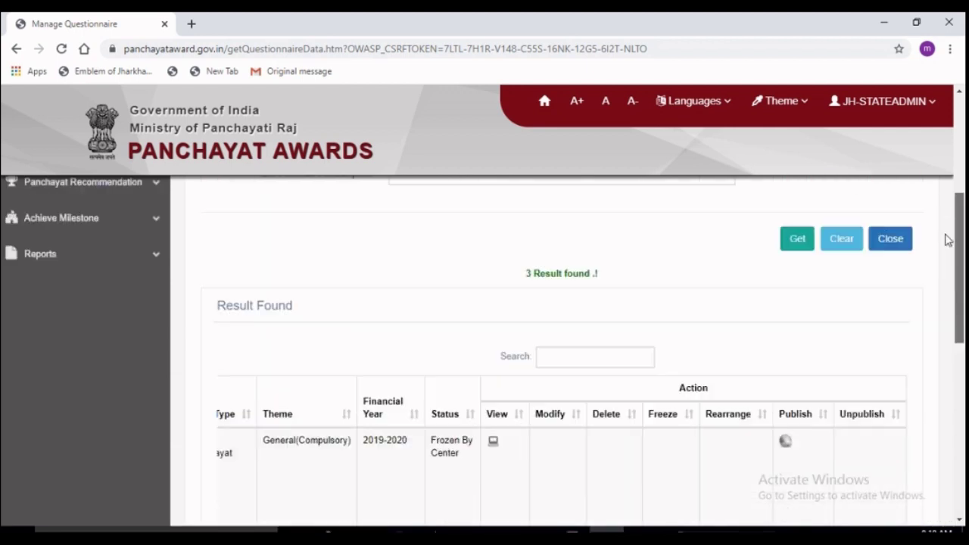
click(786, 444)
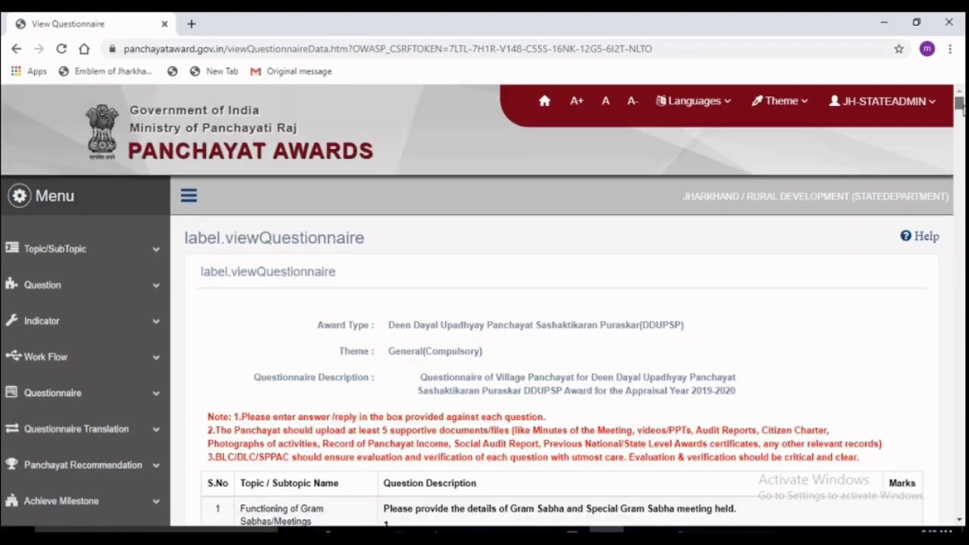
drag(960, 109, 960, 512)
click(838, 355)
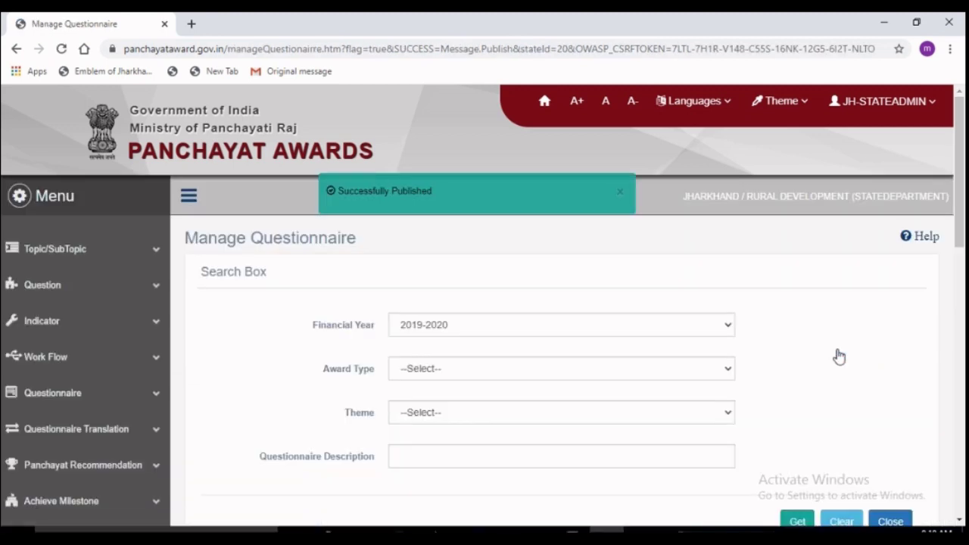
- Retrieve the 2019-2020 questionnaires again for award type Deen Dayal Upadhyay Panchayat Sashaktikaran Puraskar (DDUPSP)
click(668, 377)
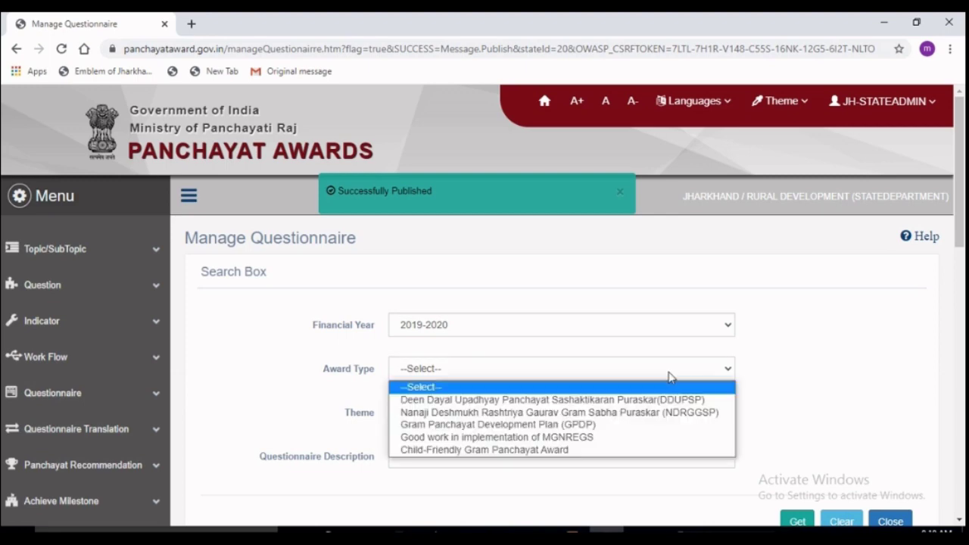
click(621, 399)
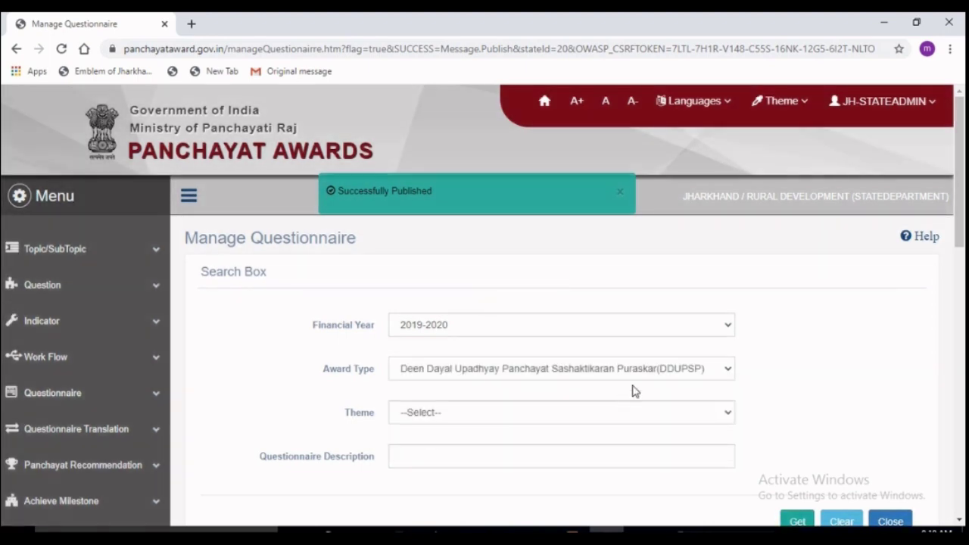
scroll(484, 352, down, 4)
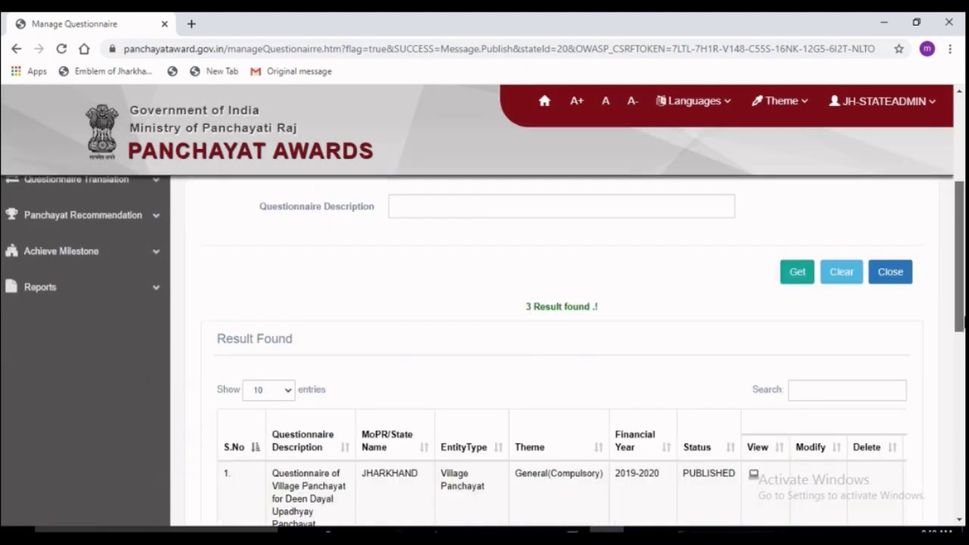
- Publish the DDUPSP questionnaire for Intermediate Panchayat from the retrieved results
scroll(560, 352, down, 2)
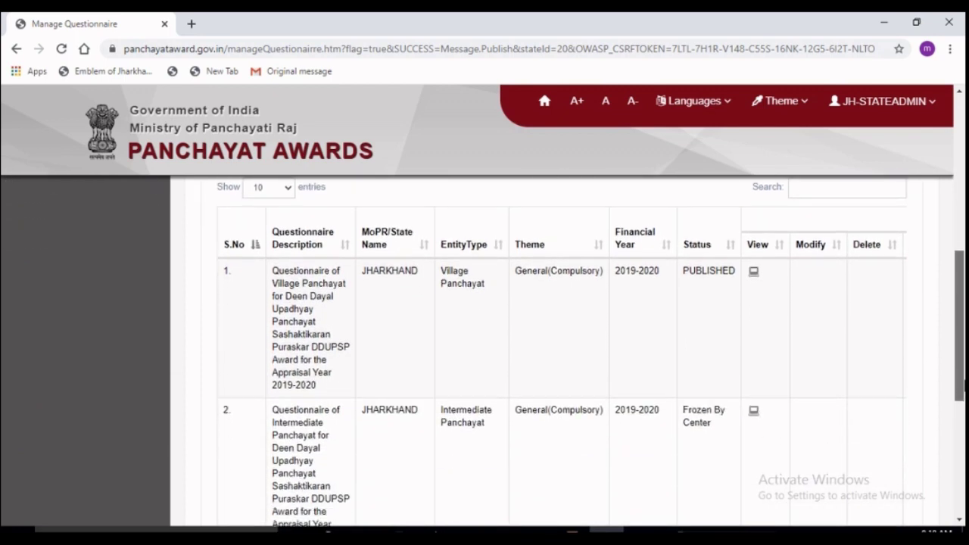
scroll(561, 352, down, 3)
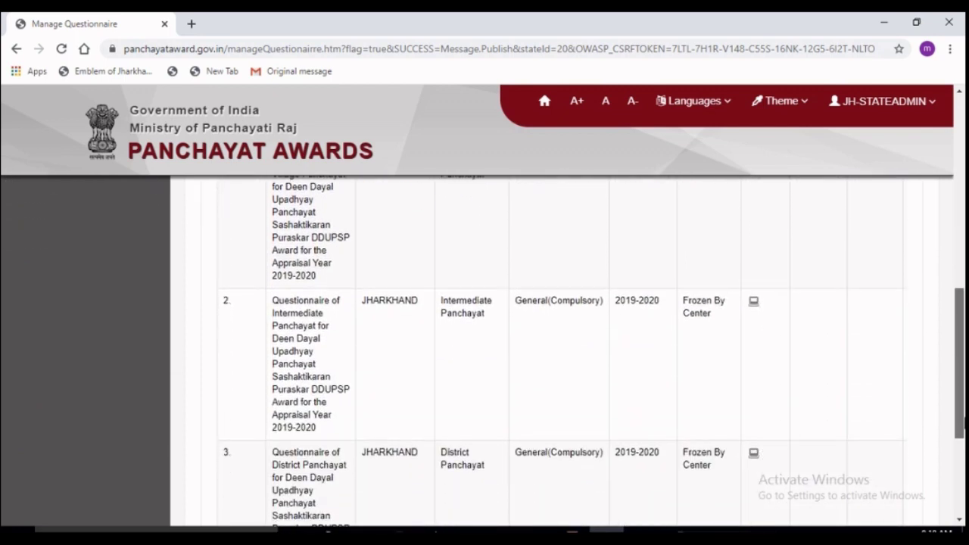
scroll(900, 493, down, 1)
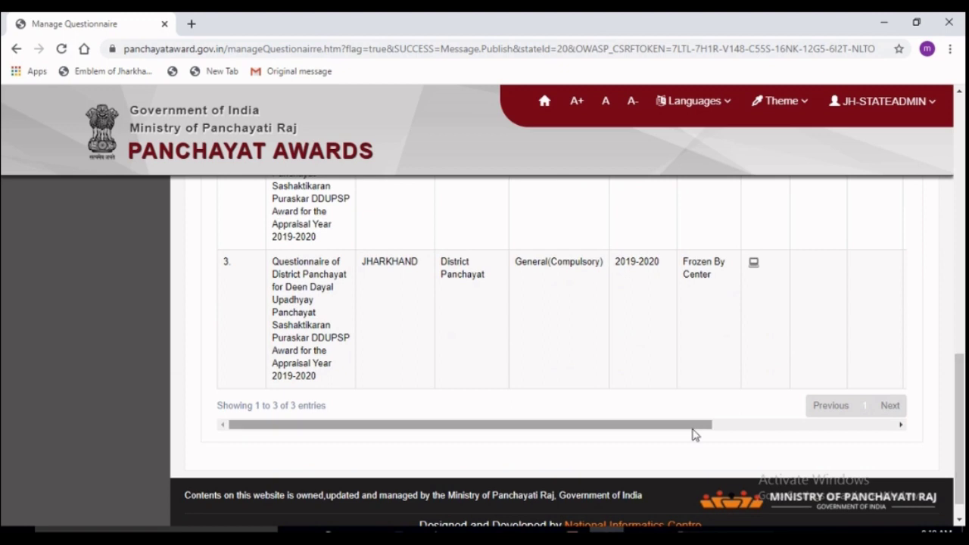
drag(696, 429, 897, 422)
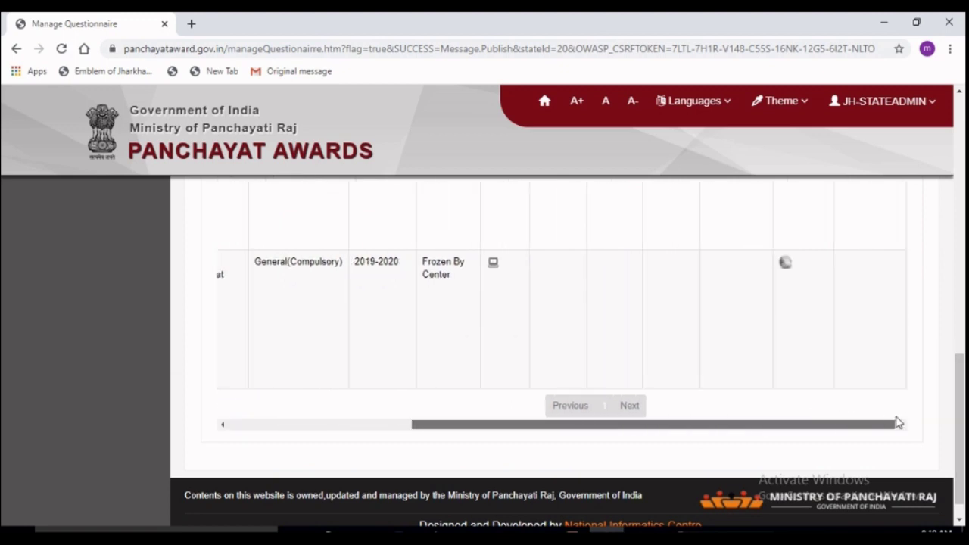
drag(959, 408, 940, 310)
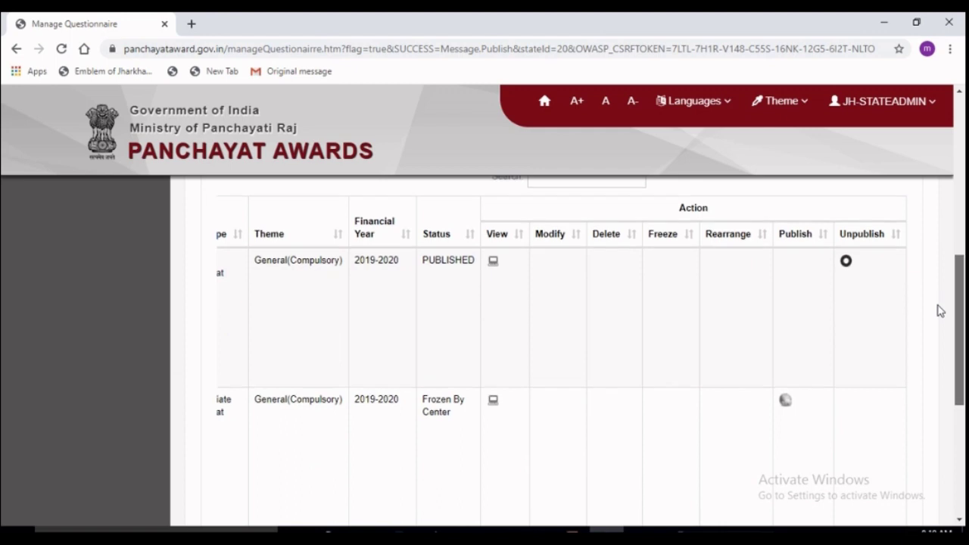
click(786, 402)
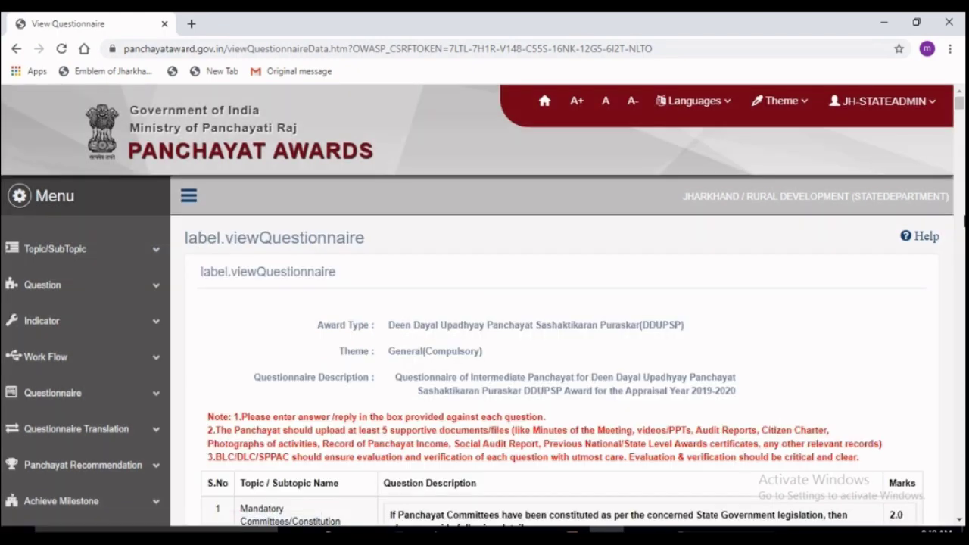
drag(960, 104, 961, 519)
click(848, 358)
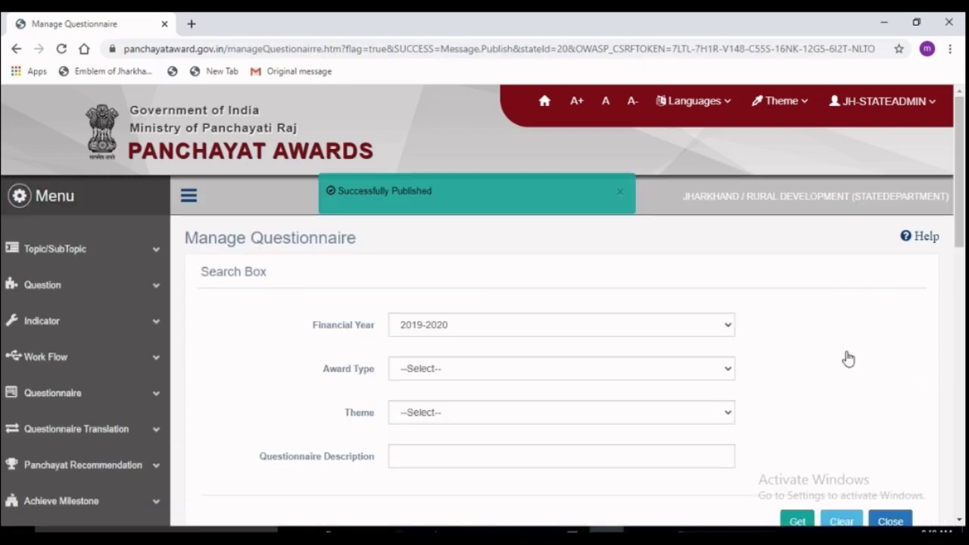
- Open an extra browser tab, return to the questionnaire page and log out of the state administrator account
click(191, 24)
click(111, 18)
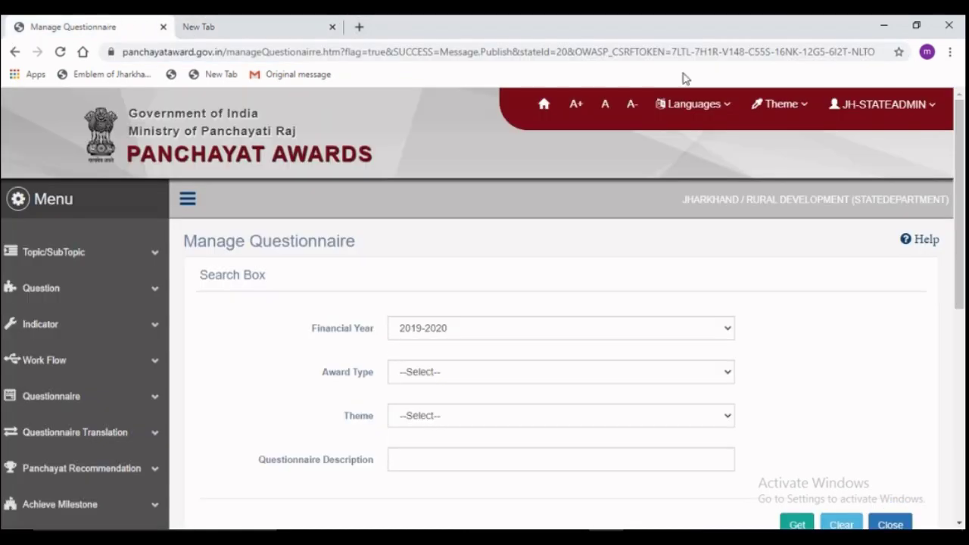
click(863, 109)
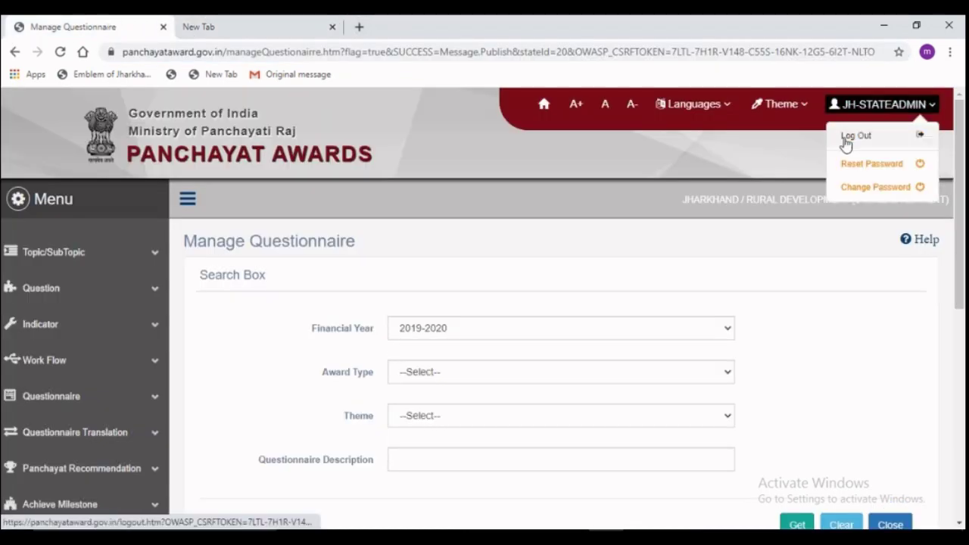
click(862, 141)
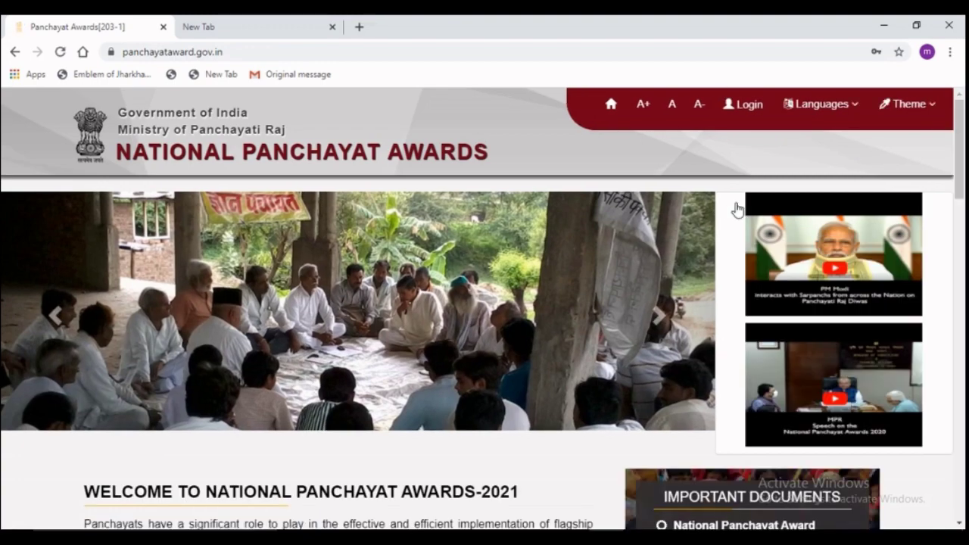
- Open the Dash Board Report in the home page's Citizen Section and examine the state-wise DDUPSP General questionnaire status for 2019-2020
drag(959, 186, 918, 258)
scroll(923, 288, down, 3)
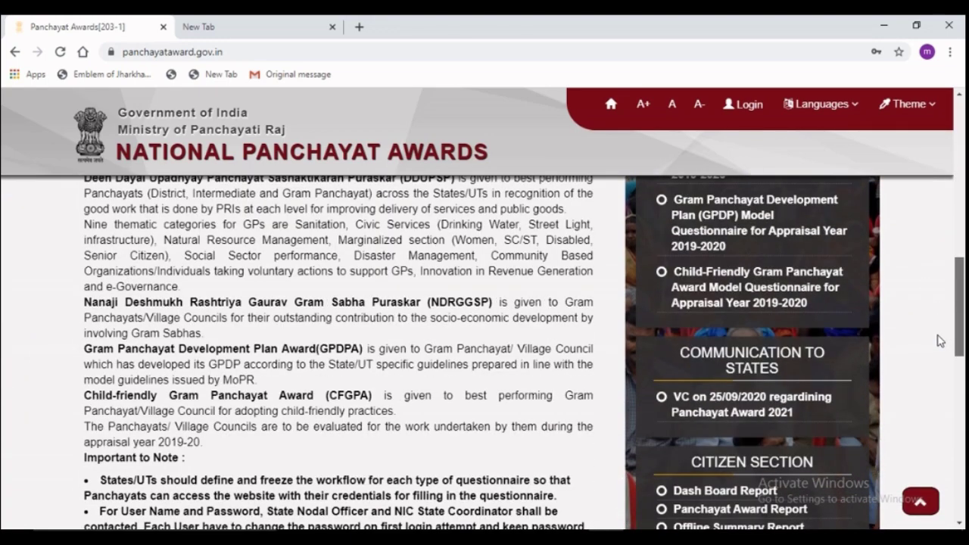
click(742, 497)
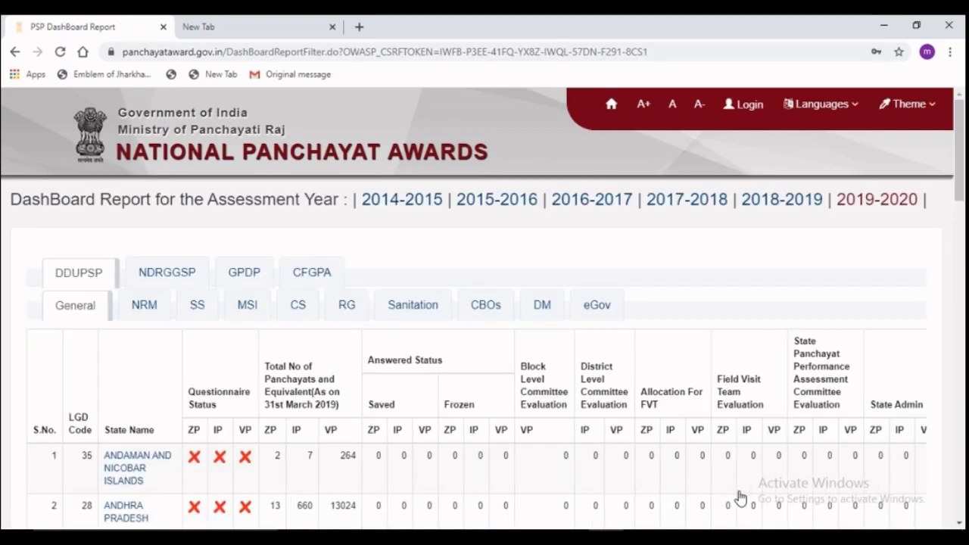
drag(964, 172, 964, 279)
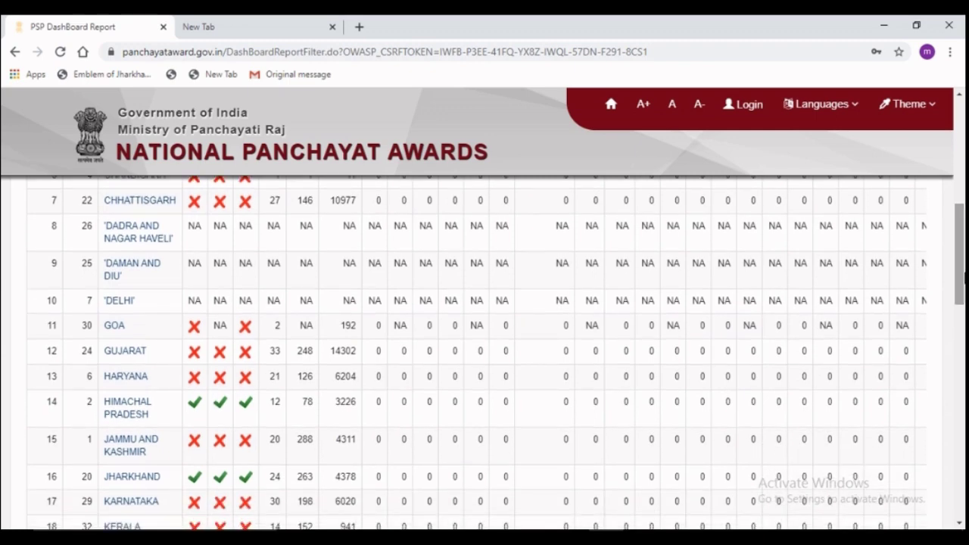
drag(963, 279, 963, 174)
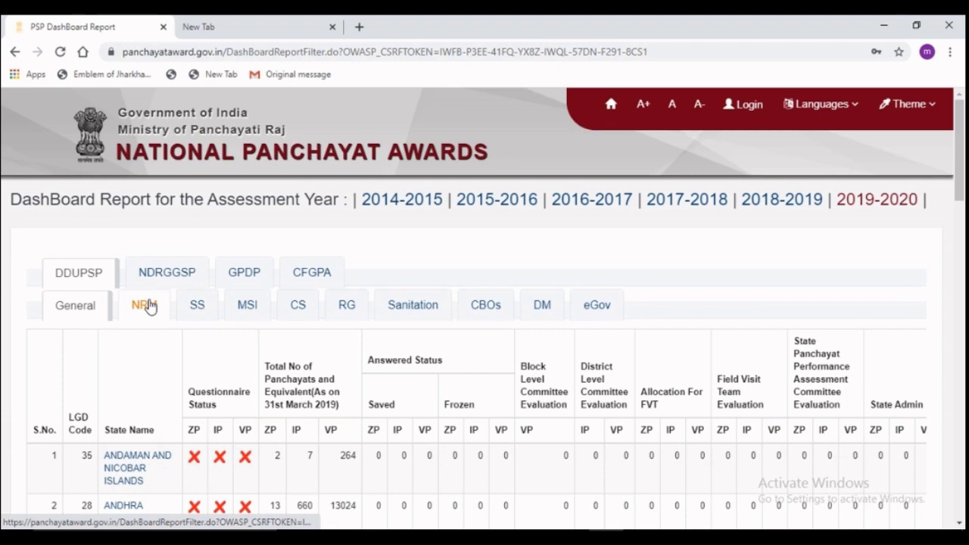
- Examine the 2019-2020 dashboard reports for the NDRGGSP, GPDP and CFGPA awards in turn
click(179, 274)
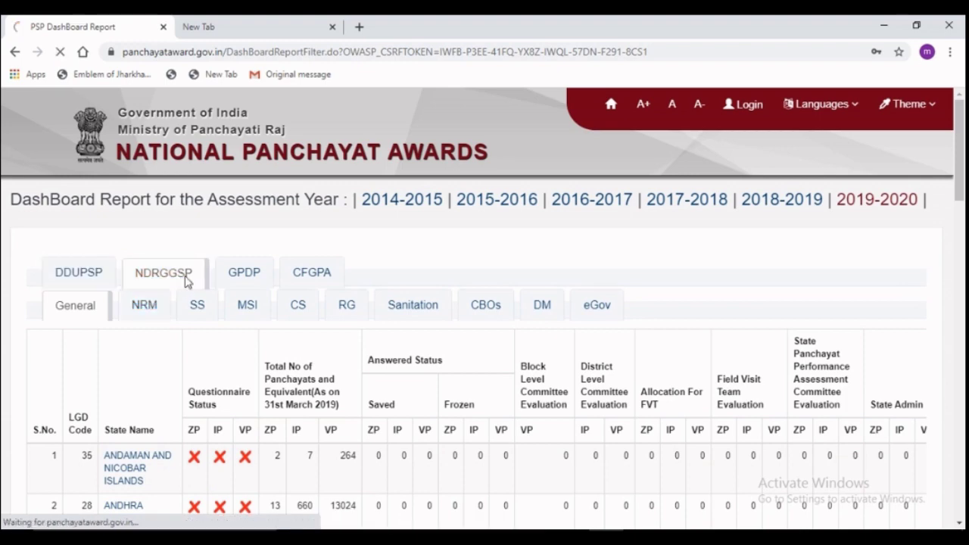
drag(962, 151, 943, 119)
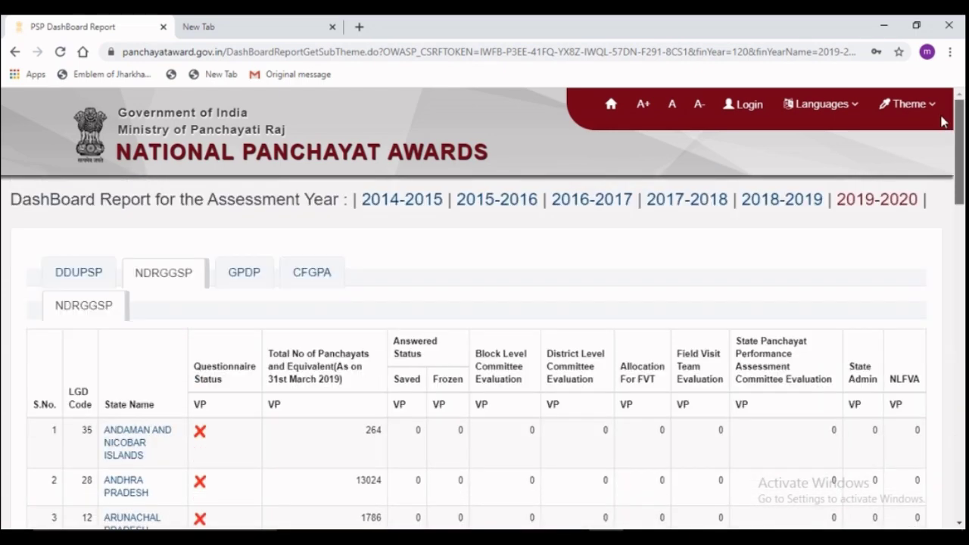
click(249, 275)
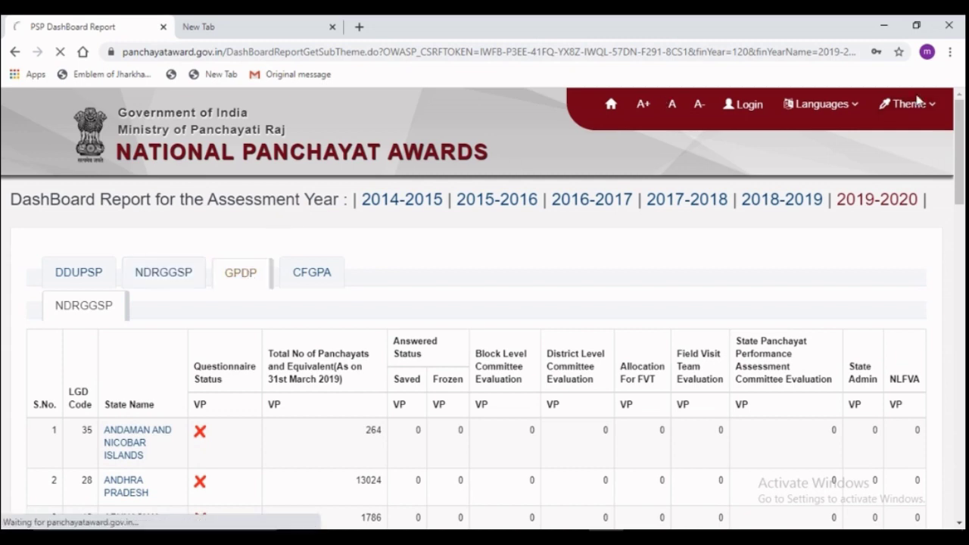
mouse_move(960, 130)
mouse_down()
mouse_move(960, 233)
mouse_move(959, 118)
mouse_up()
click(307, 274)
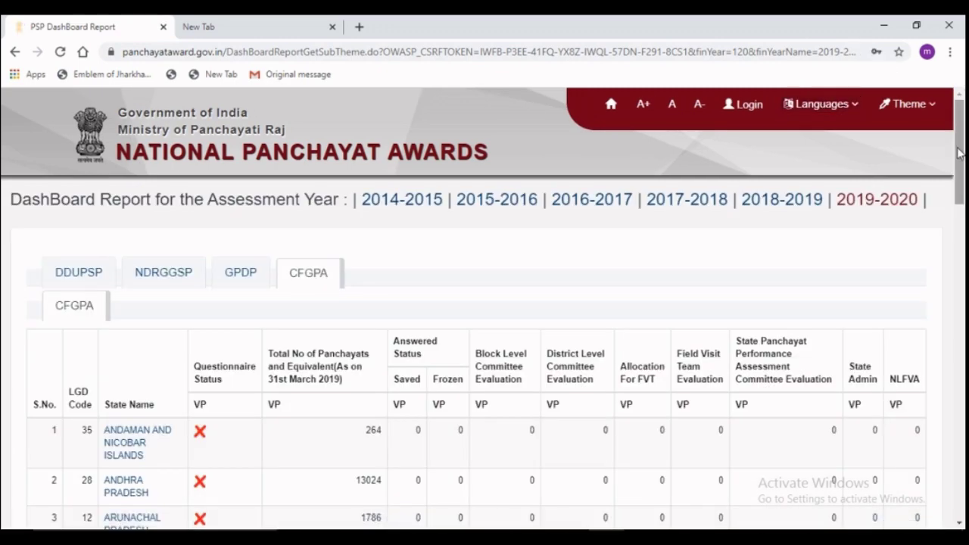
drag(958, 153, 964, 426)
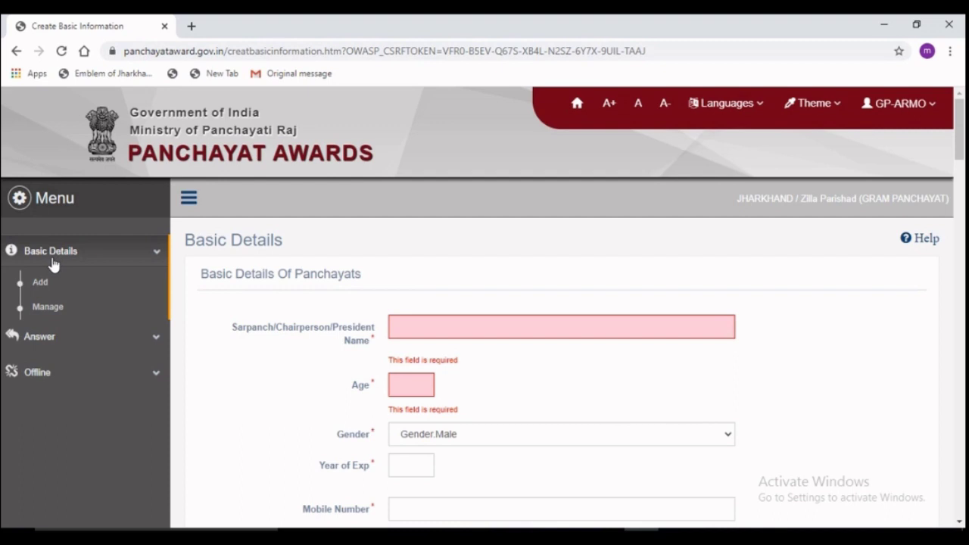
- Start a new Basic Details record in the Gram Panchayat account, enter the chairperson's name and choose Male as the gender
click(50, 282)
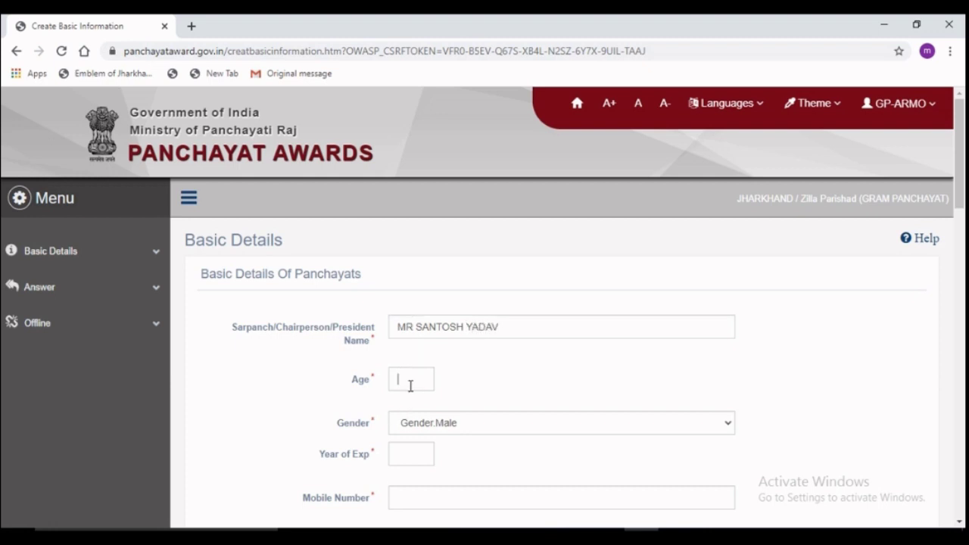
click(435, 424)
click(439, 428)
drag(958, 163, 962, 217)
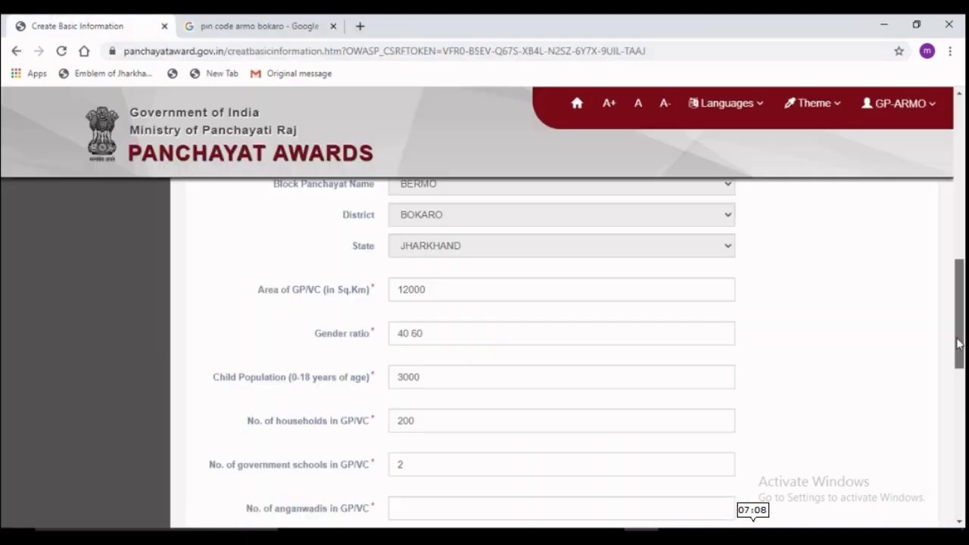
- Complete the General, OBC, SC and ST table with male 12, 2, 3, 4 and female 11, 4, 5, 5, and save the basic details
drag(958, 343, 958, 427)
key(Tab)
text(4)
key(Tab)
text(4)
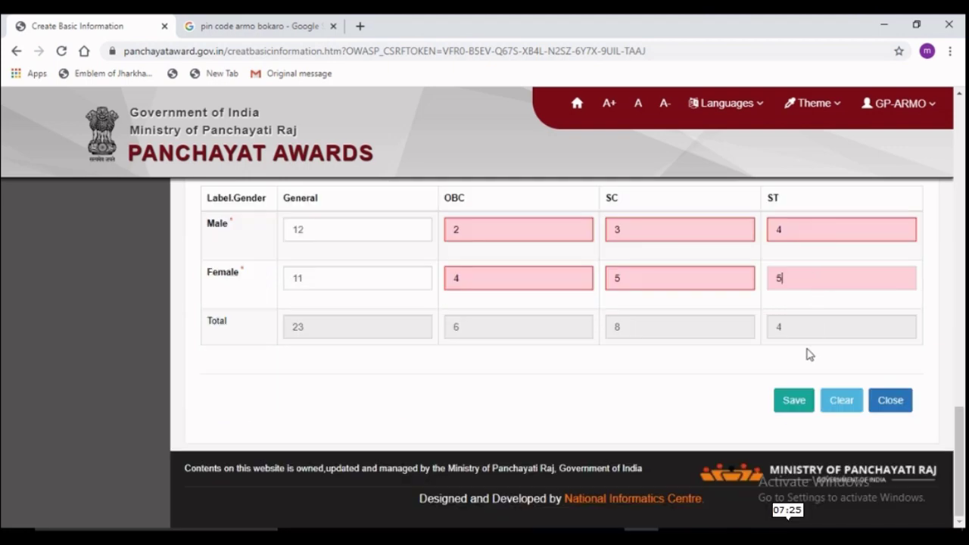
click(788, 414)
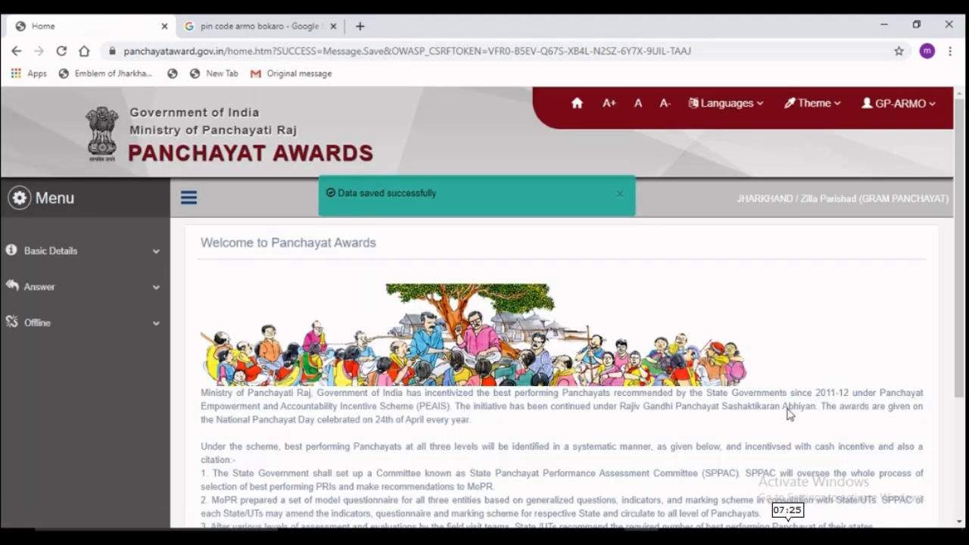
- Check the saved record in Manage Basic Details, and open the Add Answer page with its general instructions
click(68, 253)
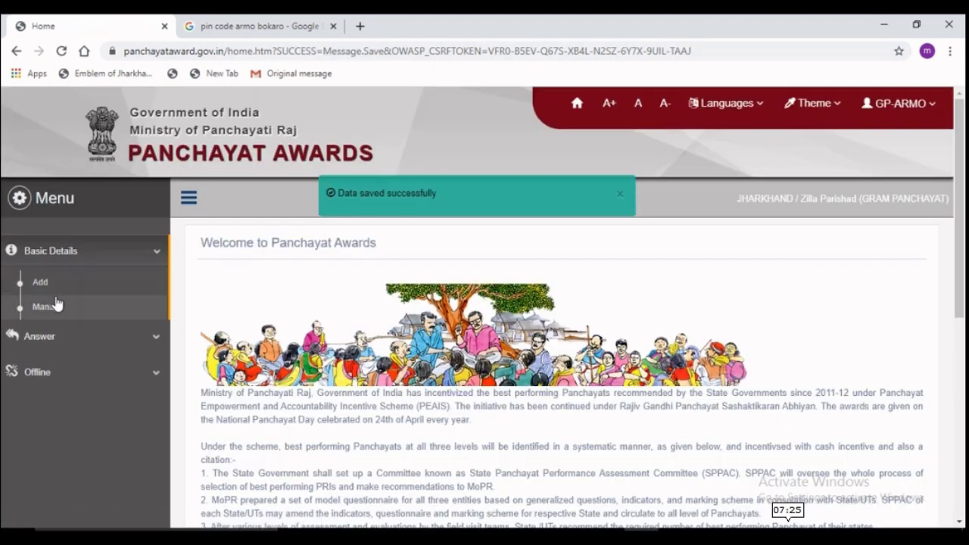
click(55, 303)
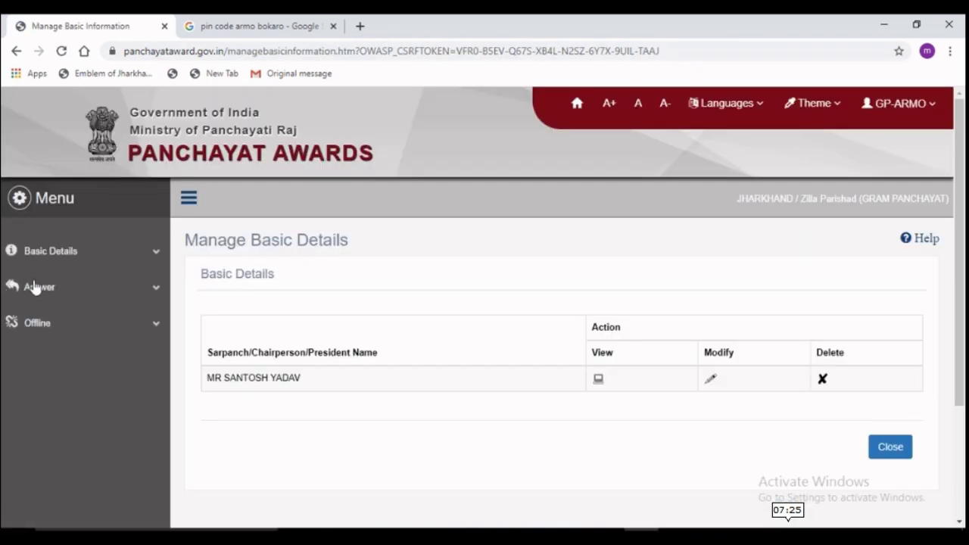
click(41, 289)
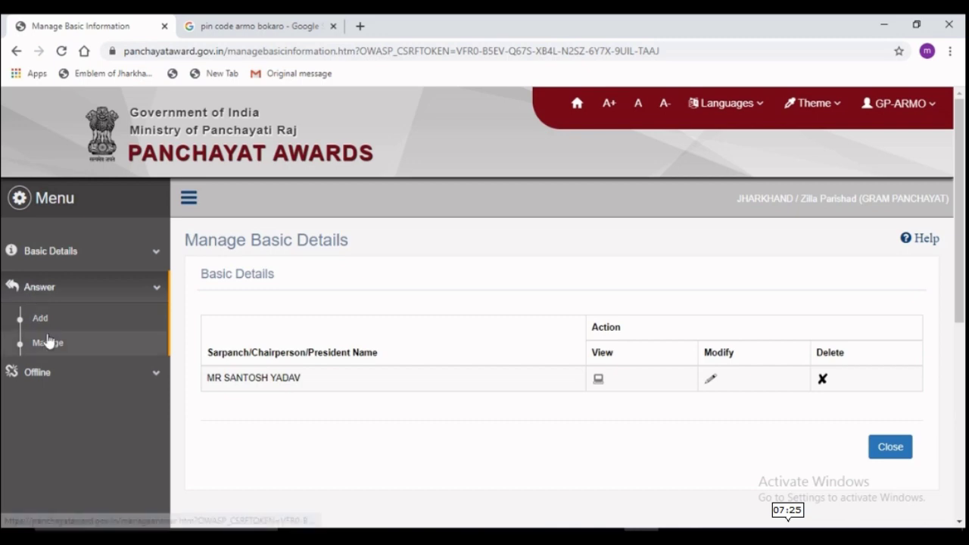
click(63, 319)
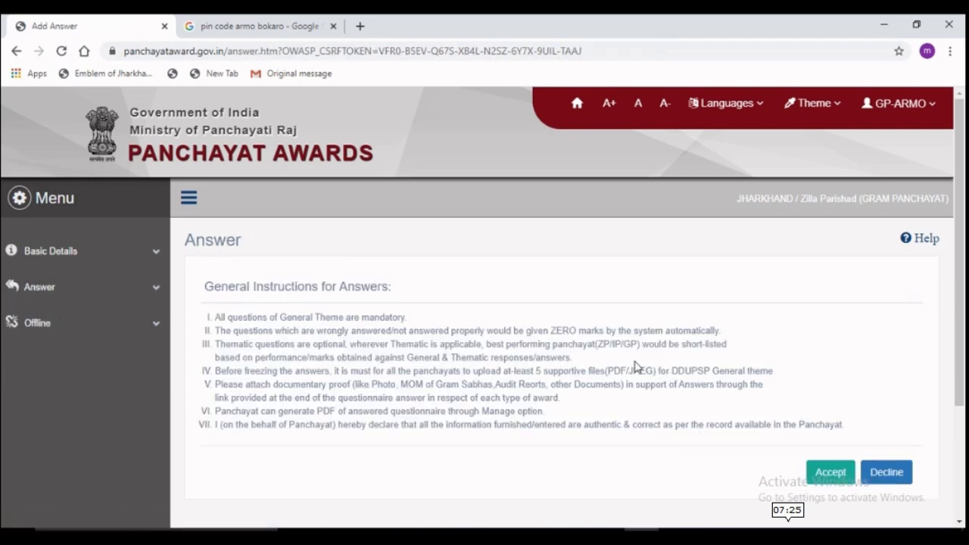
click(41, 289)
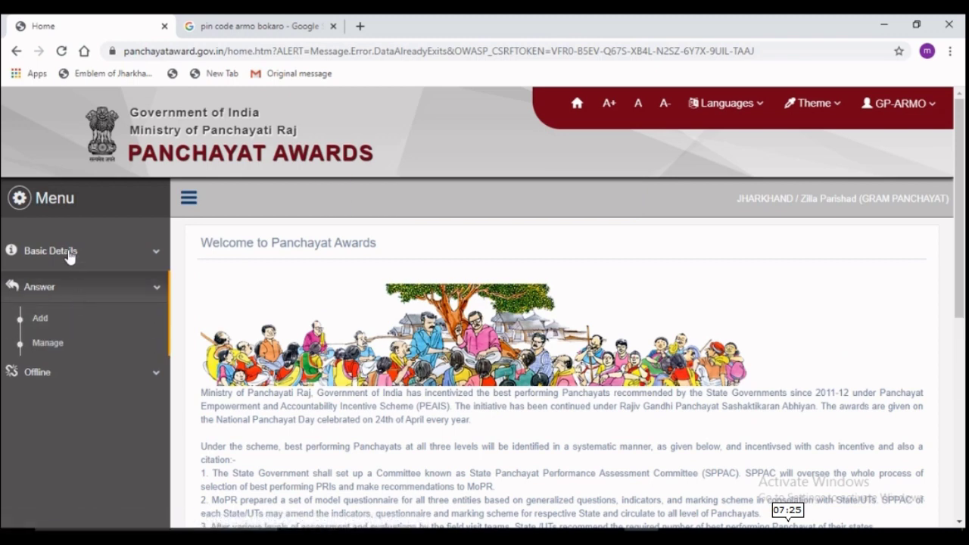
click(45, 321)
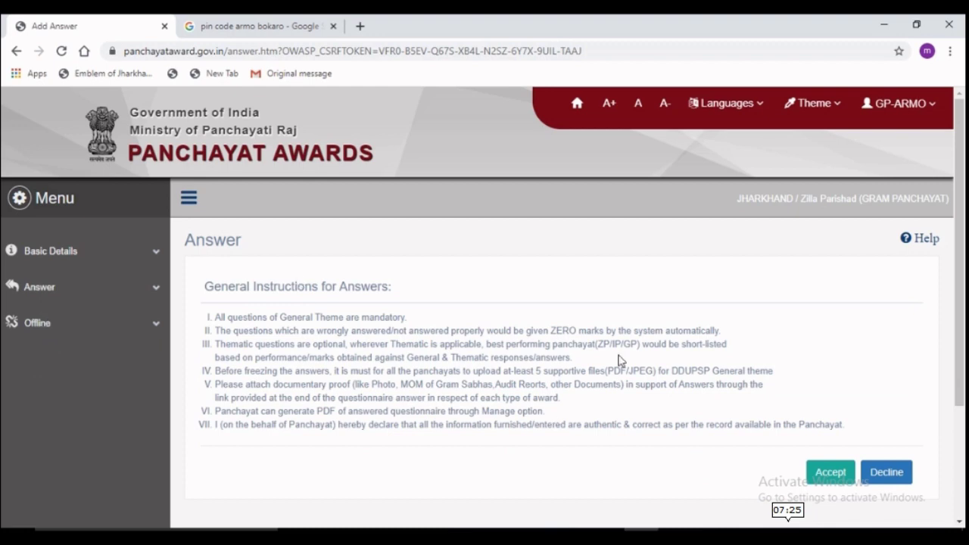
- Read the General Instructions for Answers, highlighting the rules on five supportive files for DDUPSP and on documentary proof
drag(964, 342, 964, 390)
scroll(775, 489, down, 1)
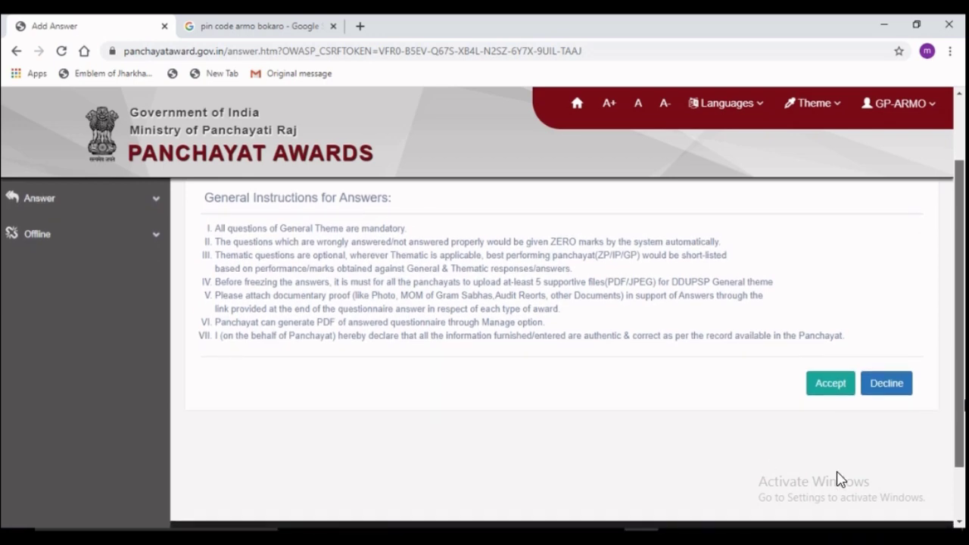
scroll(875, 482, down, 1)
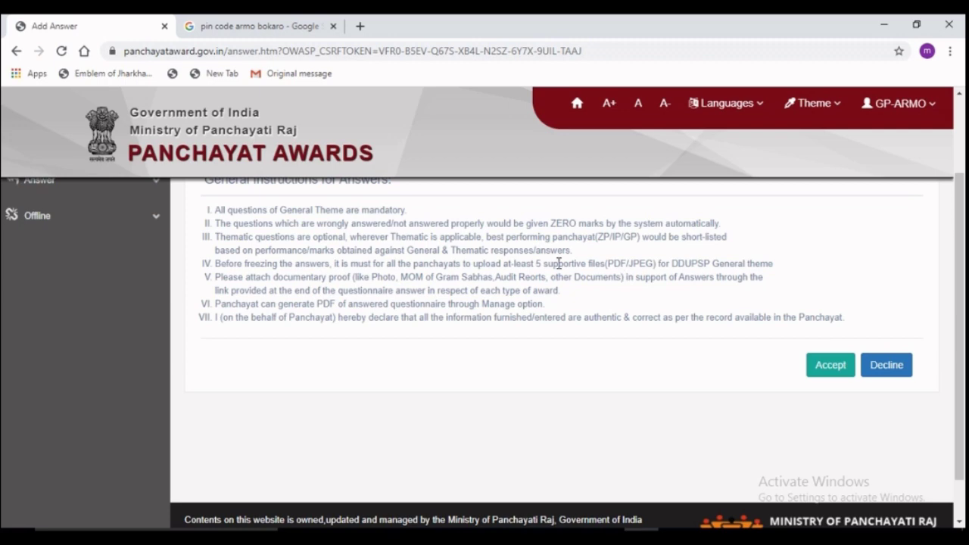
drag(398, 264, 783, 271)
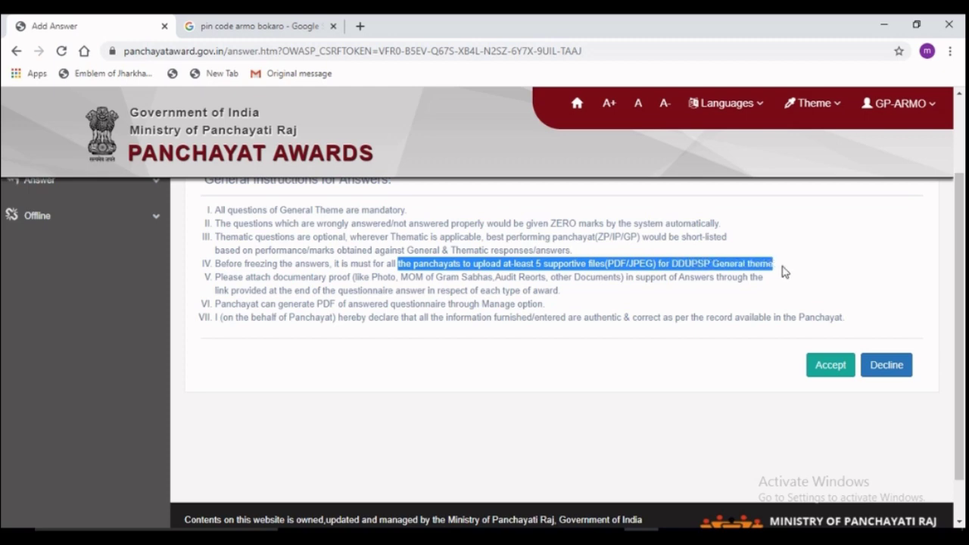
click(381, 278)
drag(393, 278, 613, 277)
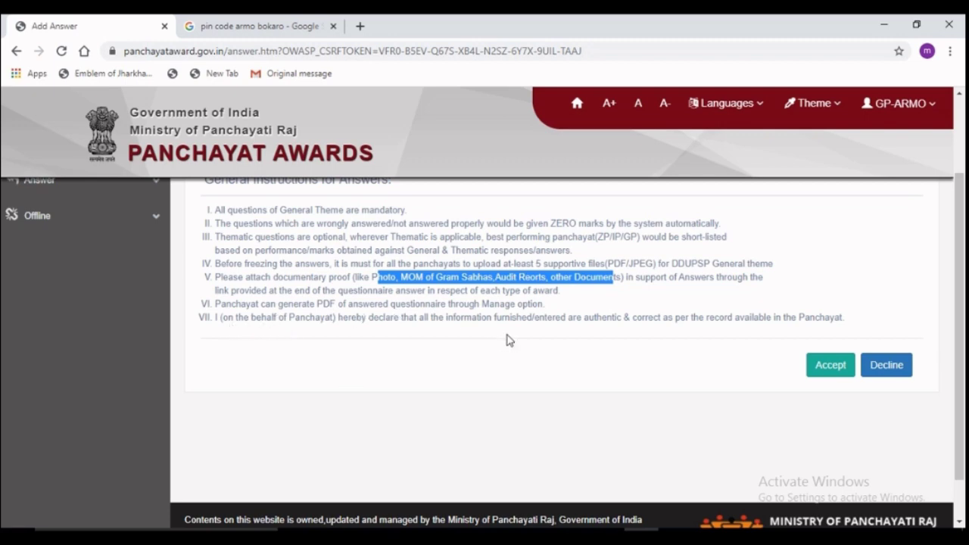
- Accept the instructions and open the questionnaire for award type Deen Dayal Upadhyay Panchayat Sashaktikaran Puraskar (DDUPSP), theme General(Compulsory)
click(821, 375)
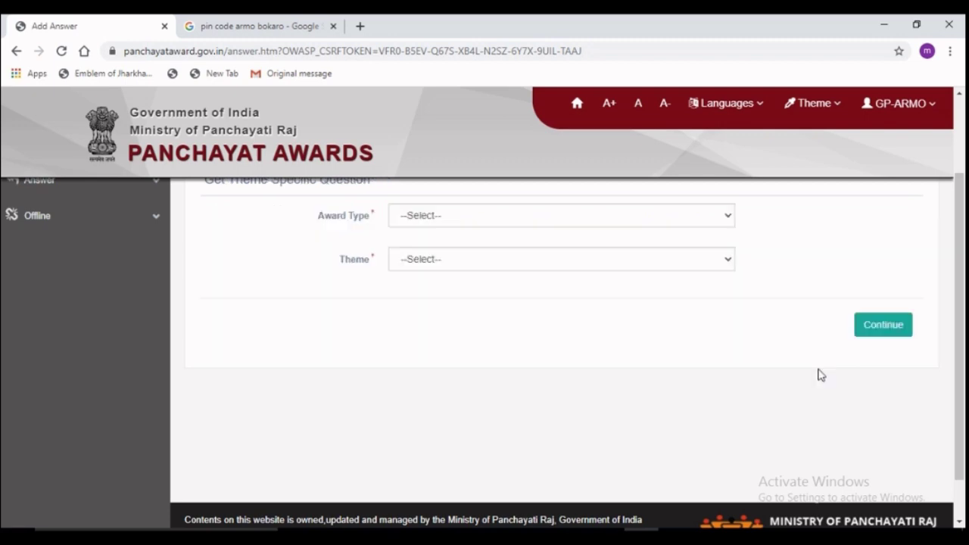
click(512, 221)
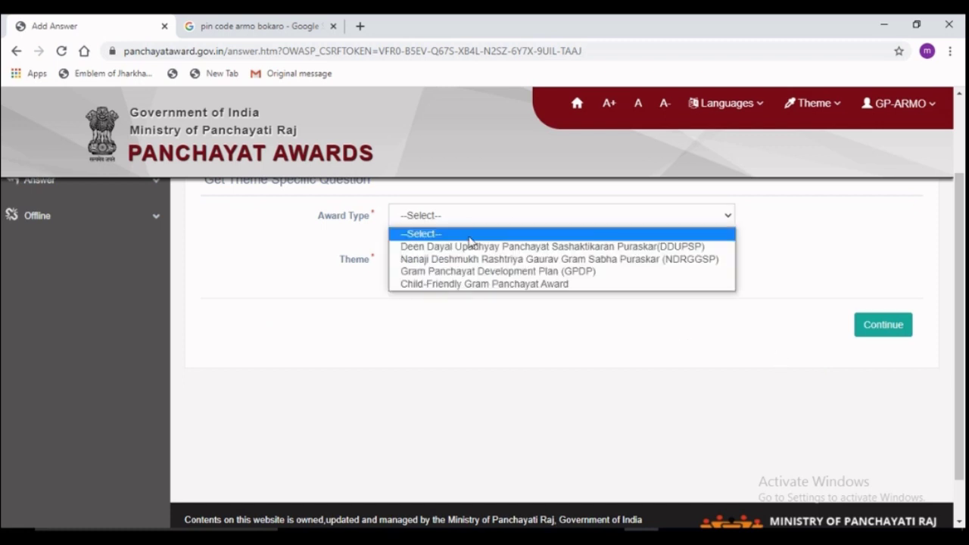
click(471, 247)
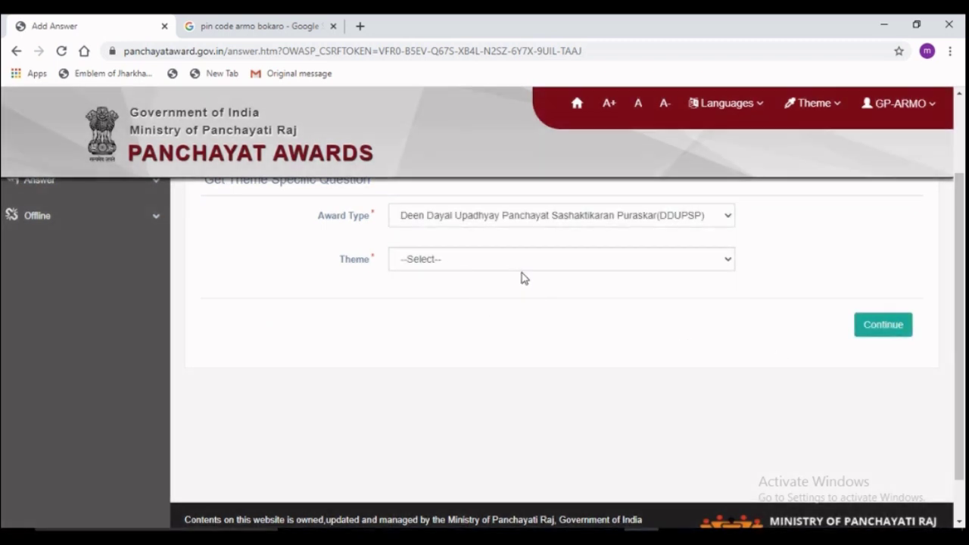
click(492, 262)
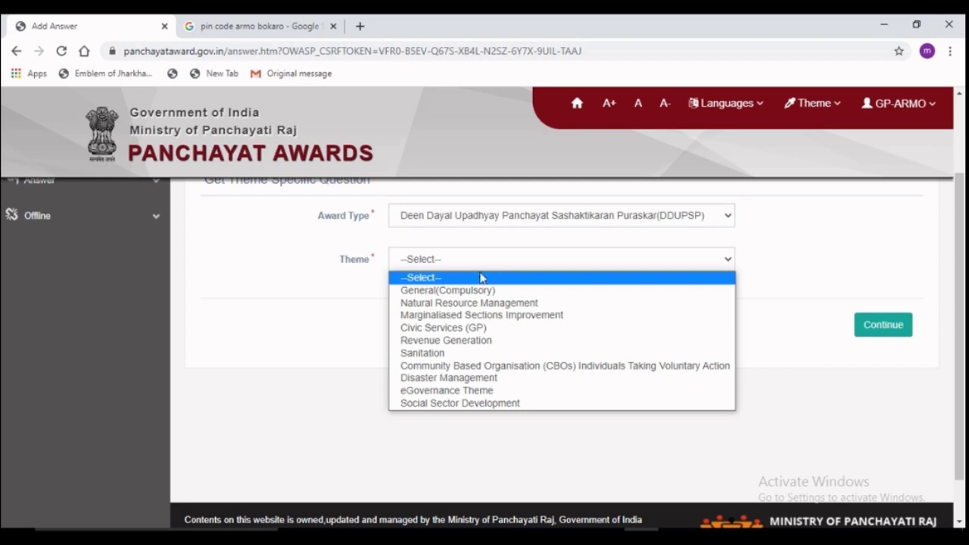
click(485, 291)
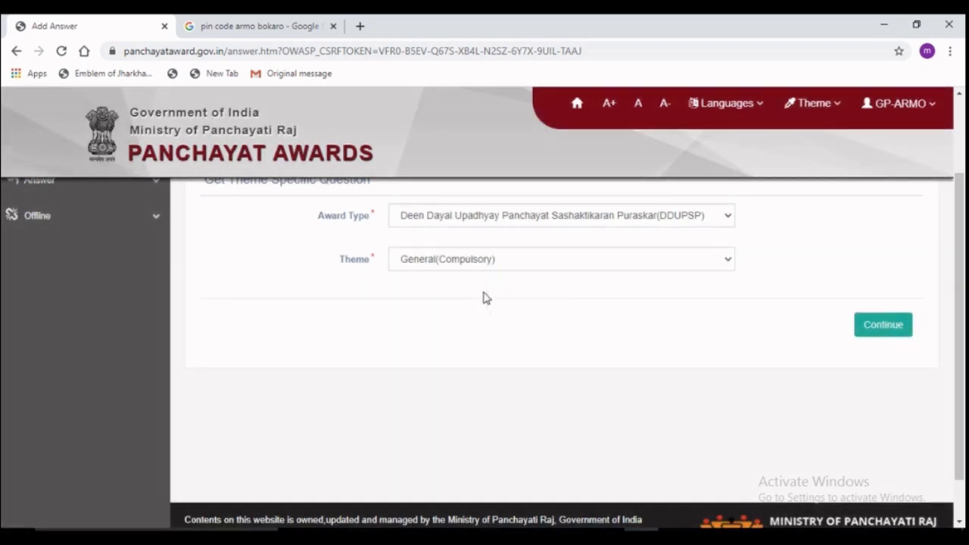
click(883, 326)
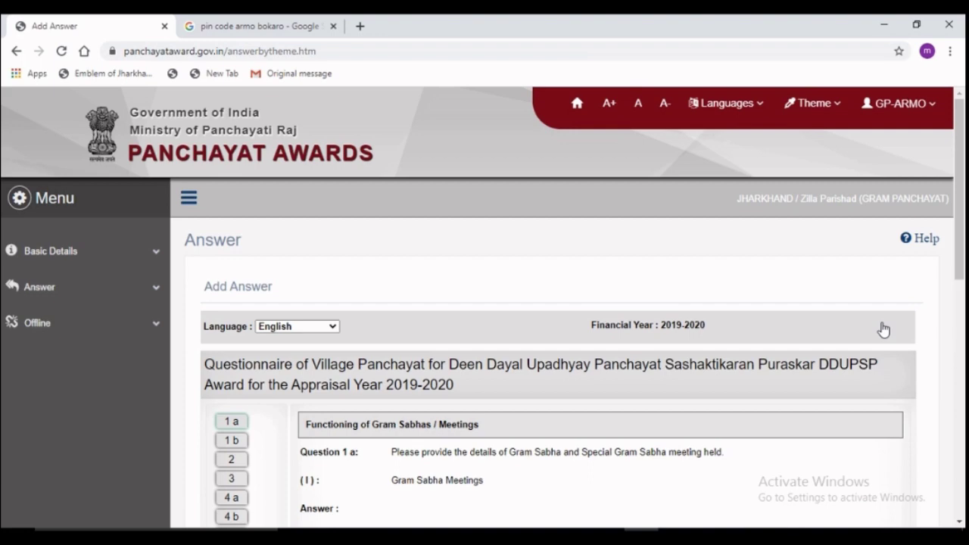
- Look through the 2019-2020 DDUPSP General questionnaire and its question list, and close it without saving answers
drag(961, 233, 961, 340)
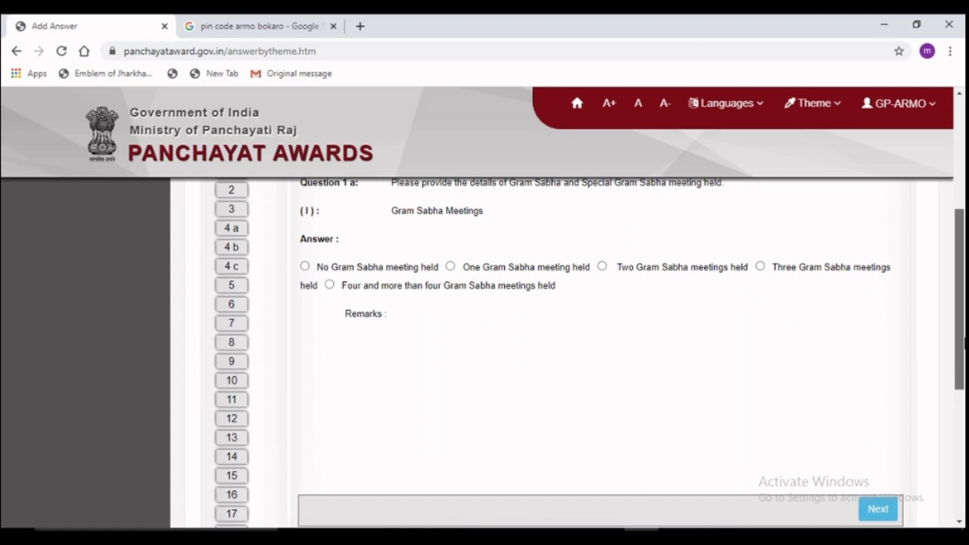
drag(965, 344, 965, 429)
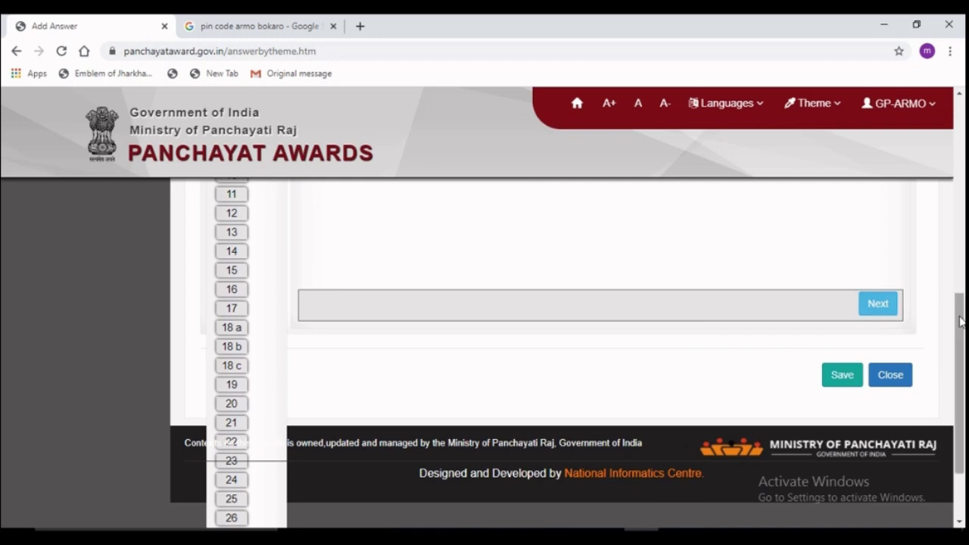
mouse_move(959, 321)
mouse_down()
mouse_move(959, 101)
mouse_move(959, 333)
mouse_up()
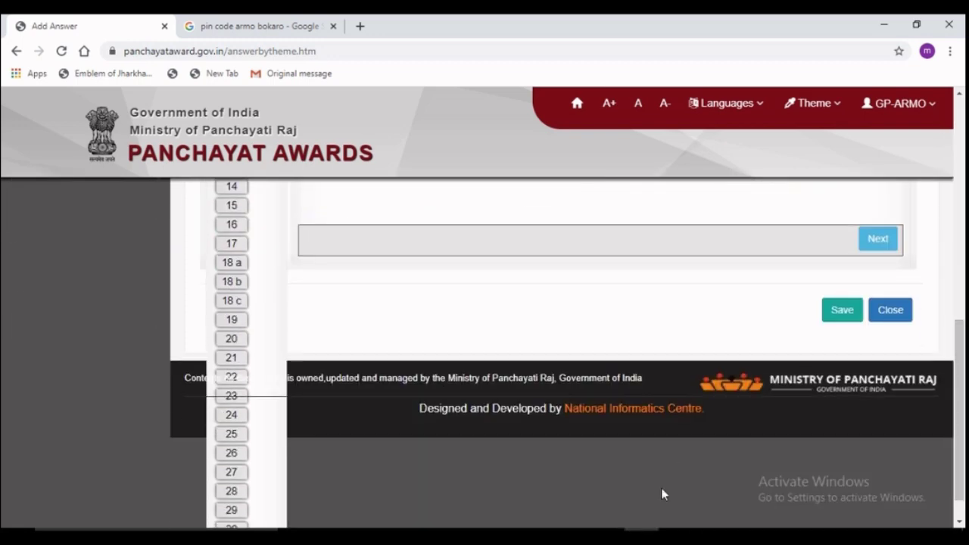
click(879, 310)
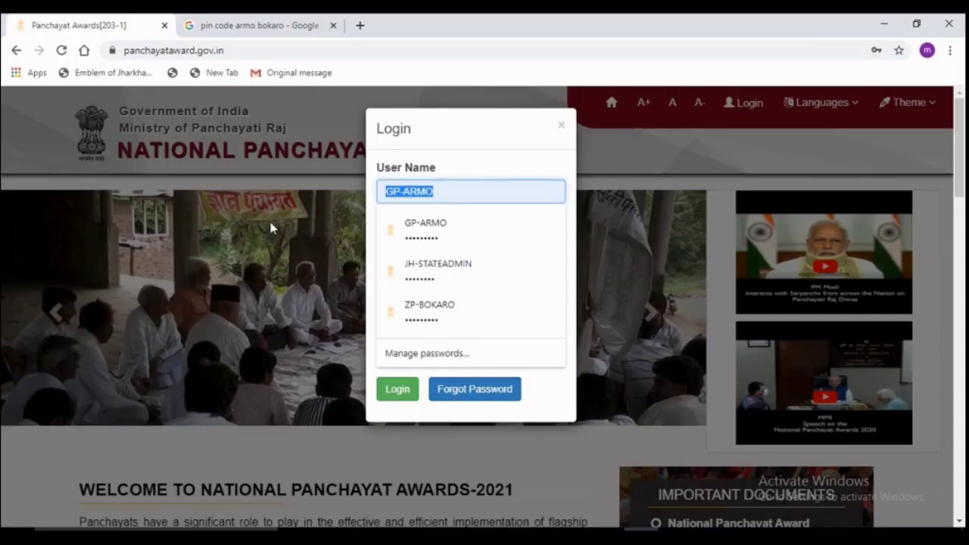
- Replace the user name in the Login form with BLC-BERMO
click(511, 193)
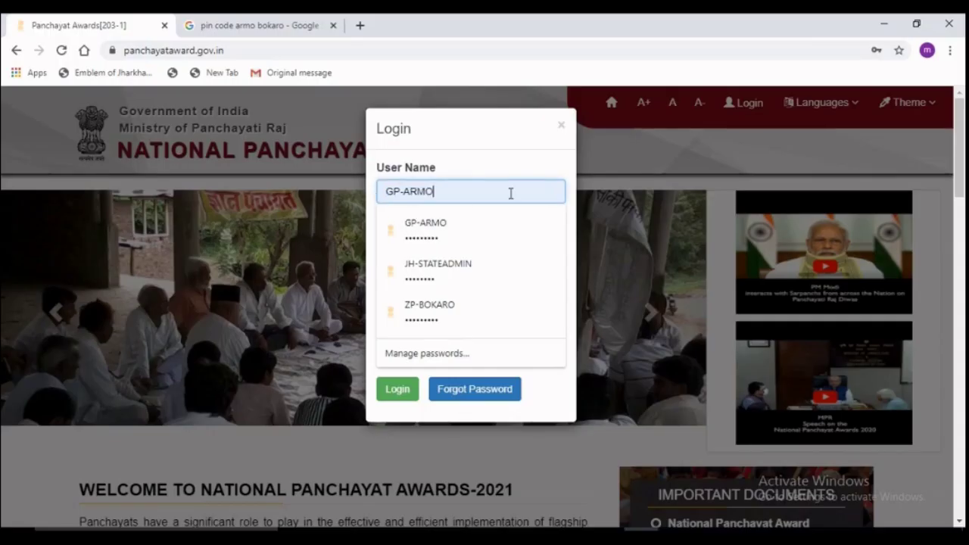
key(BackSpace)
key(BackSpace)
key(BackSpace)
key(BackSpace)
key(BackSpace)
key(BackSpace)
key(BackSpace)
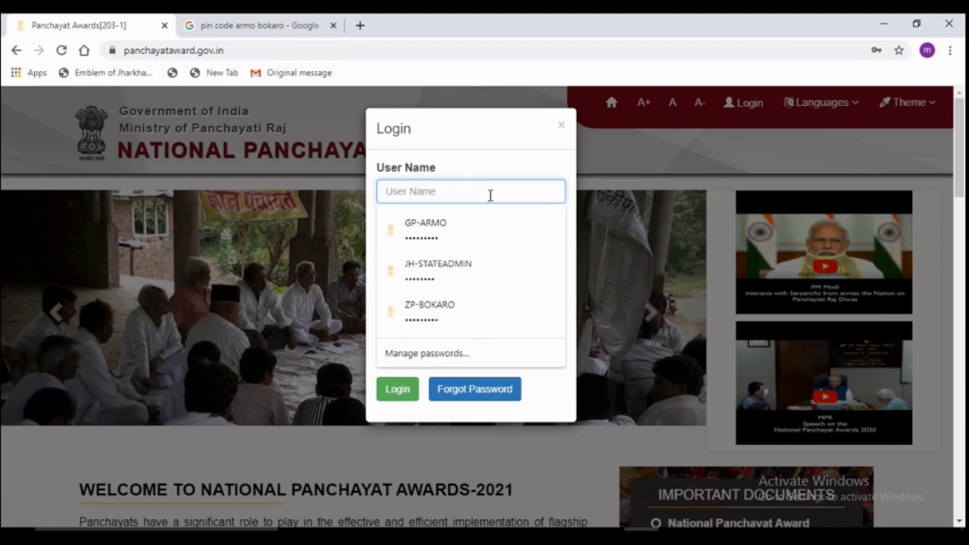
text(BP)
key(BackSpace)
text(L)
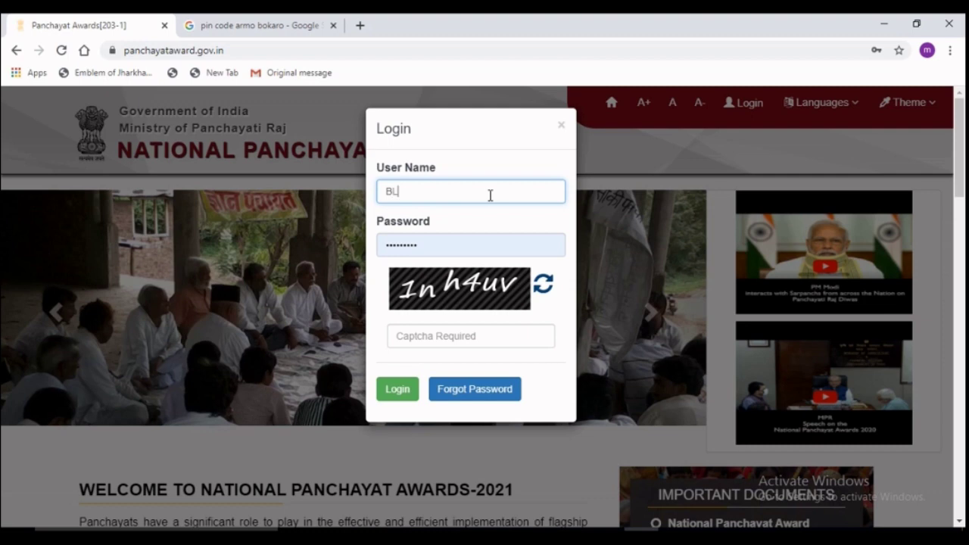
text(C-BERM0)
key(BackSpace)
text(O)
- Enter the block account's password and the captcha code shown, and log in
click(446, 243)
double_click(447, 244)
text(•••••)
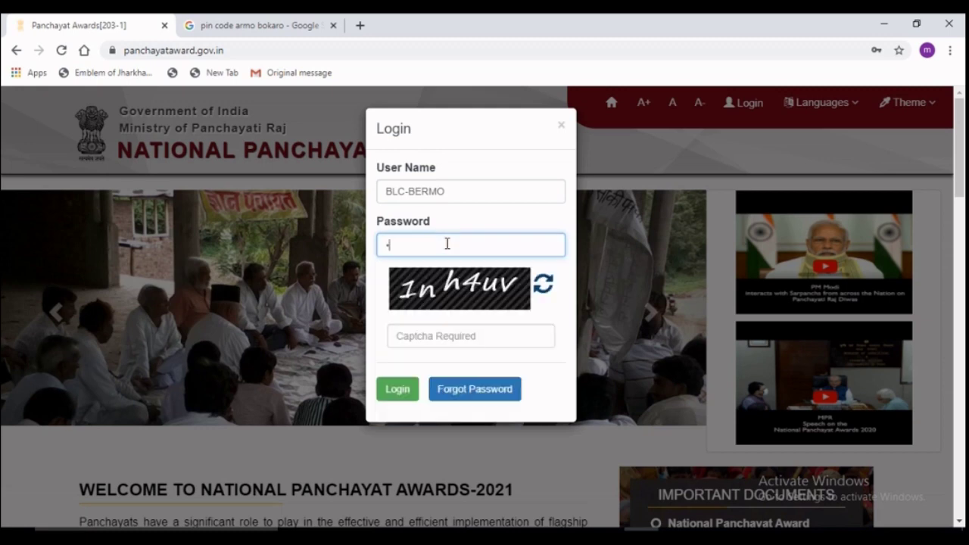
text(••••)
click(423, 334)
text(1n)
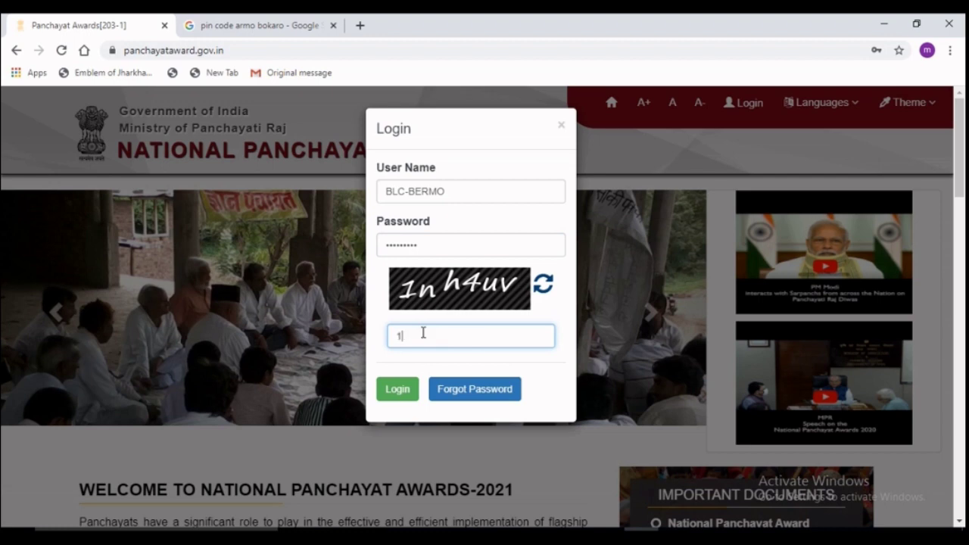
text(h4uv)
click(399, 389)
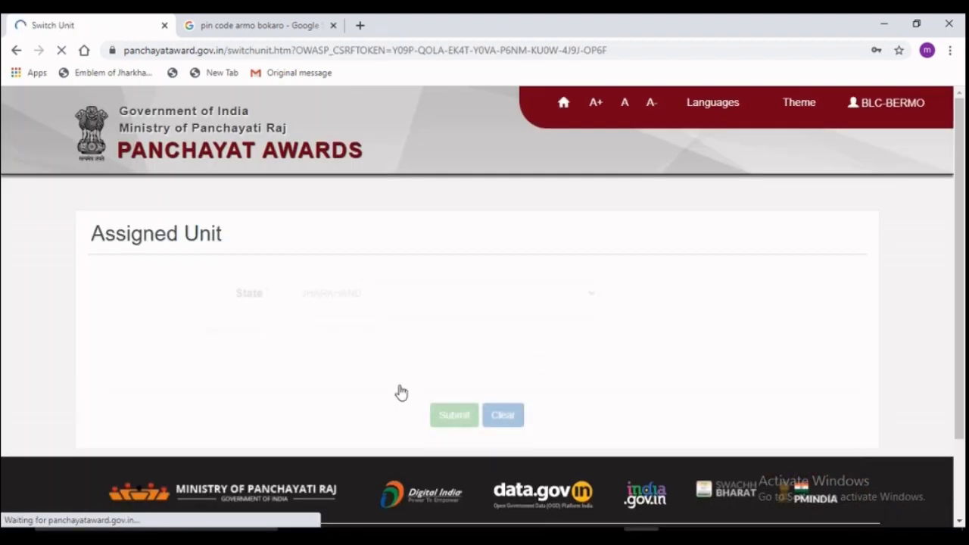